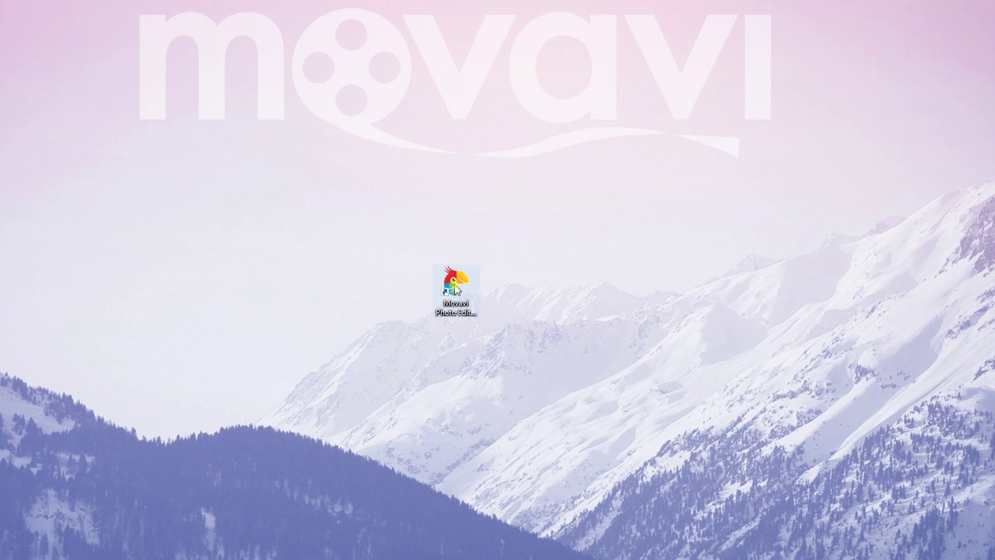
Launch Movavi Photo Editor and open Before.jpg from the Pics folder.
{"action": "double_click", "coordinate": [455, 284]}
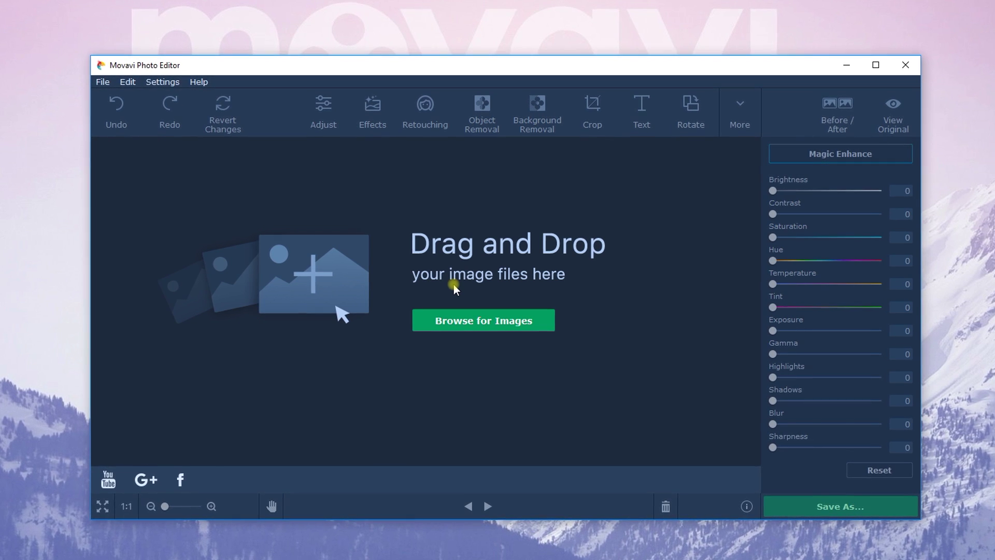
{"action": "left_click", "coordinate": [99, 82]}
{"action": "left_click", "coordinate": [107, 93]}
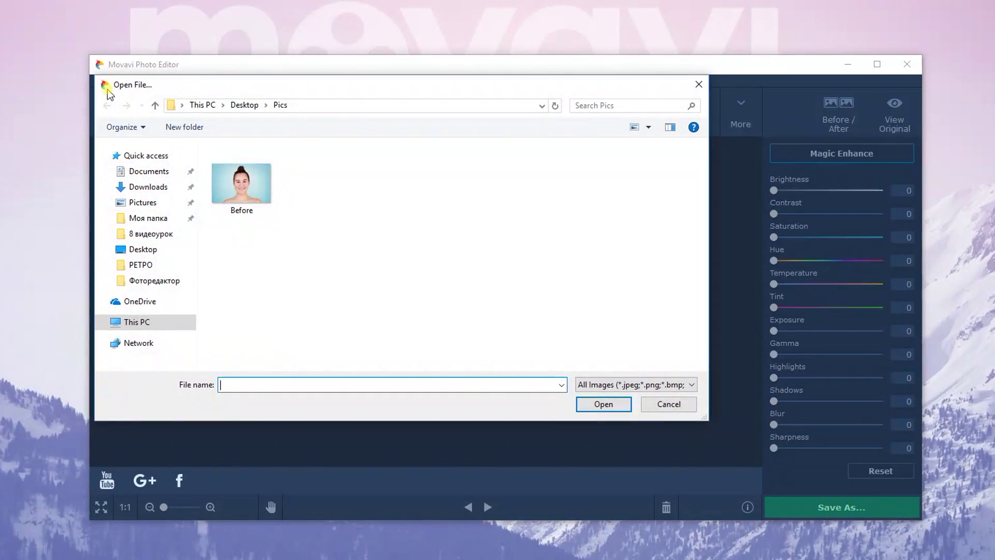
{"action": "left_click", "coordinate": [254, 190]}
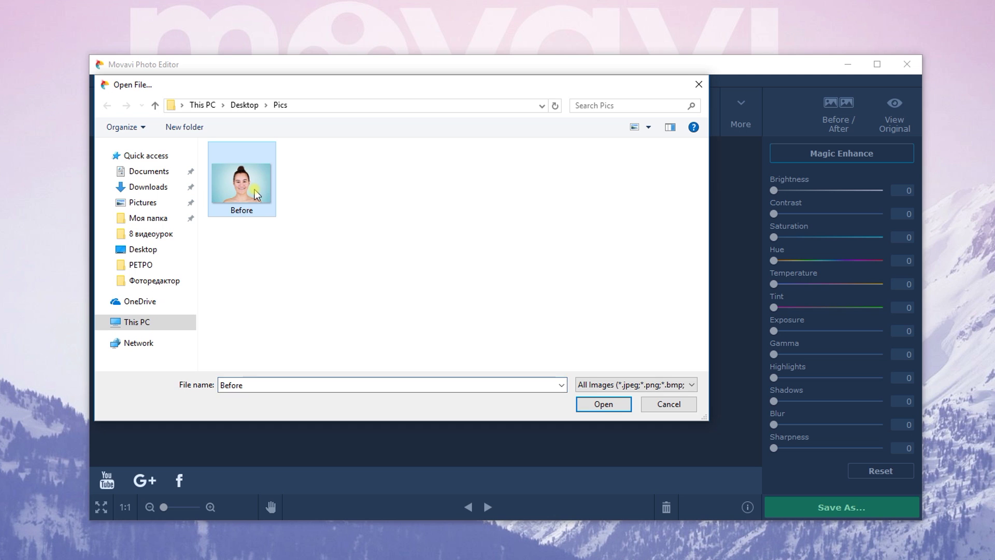
{"action": "left_click", "coordinate": [604, 405]}
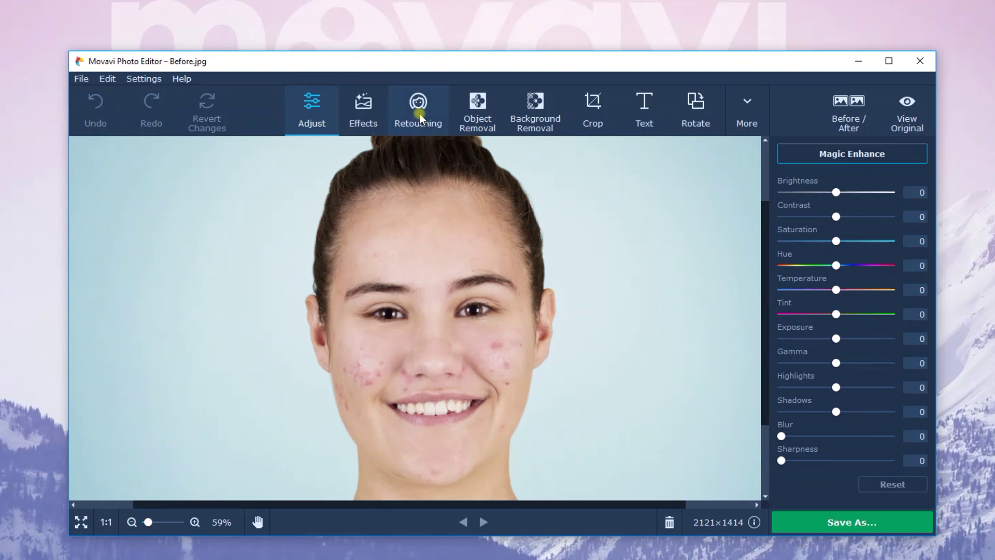
Enlarge the blemish brush slightly, remove three blemishes on the cheek and jaw, and apply.
{"action": "left_click", "coordinate": [419, 114]}
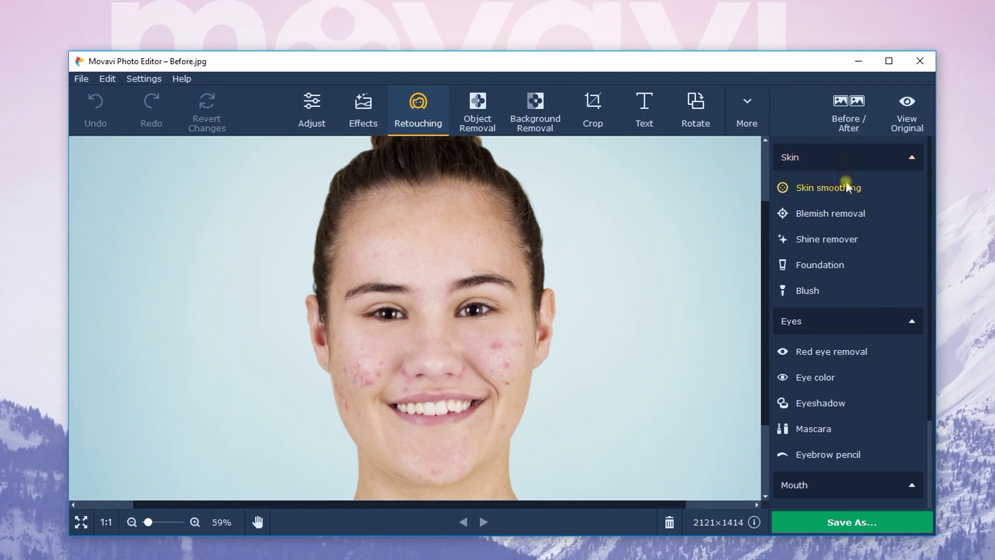
{"action": "left_click", "coordinate": [844, 213]}
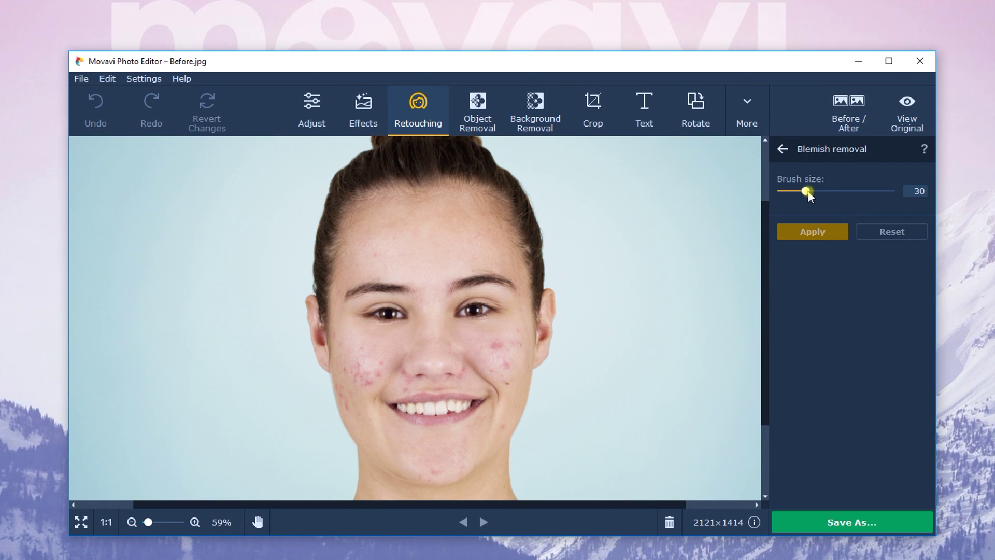
{"action": "left_click_drag", "start_coordinate": [806, 192], "coordinate": [811, 194]}
{"action": "left_click", "coordinate": [494, 346]}
{"action": "left_click", "coordinate": [507, 383]}
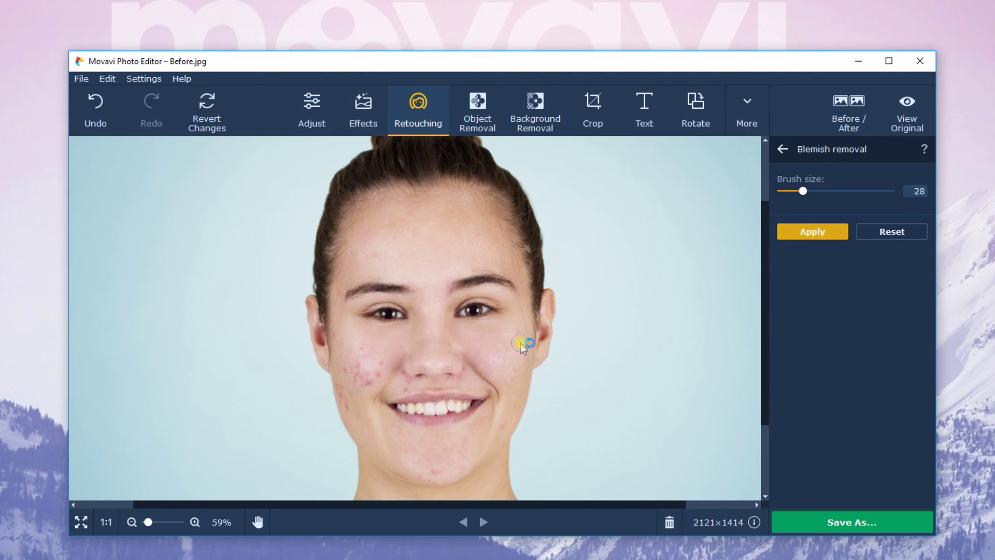
{"action": "left_click", "coordinate": [502, 427]}
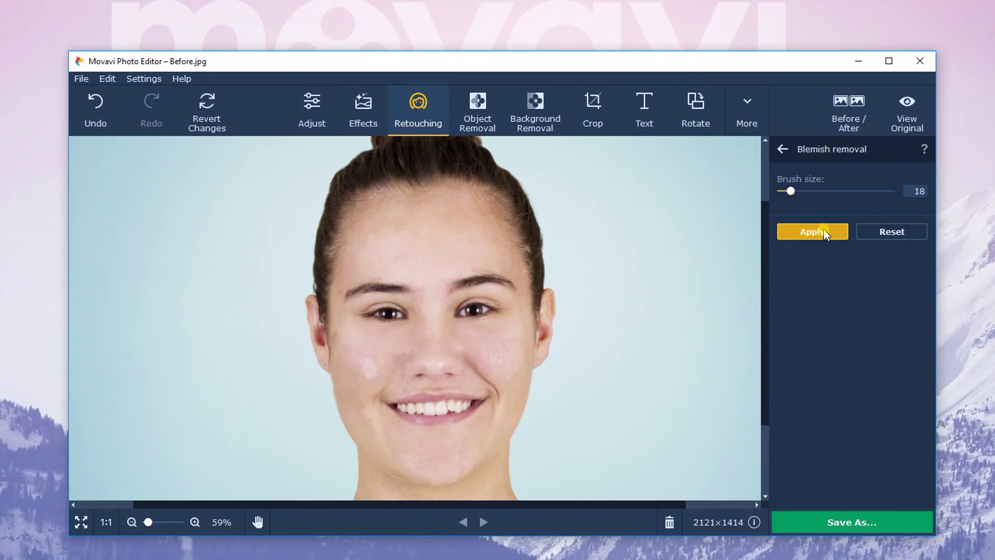
{"action": "left_click", "coordinate": [825, 232]}
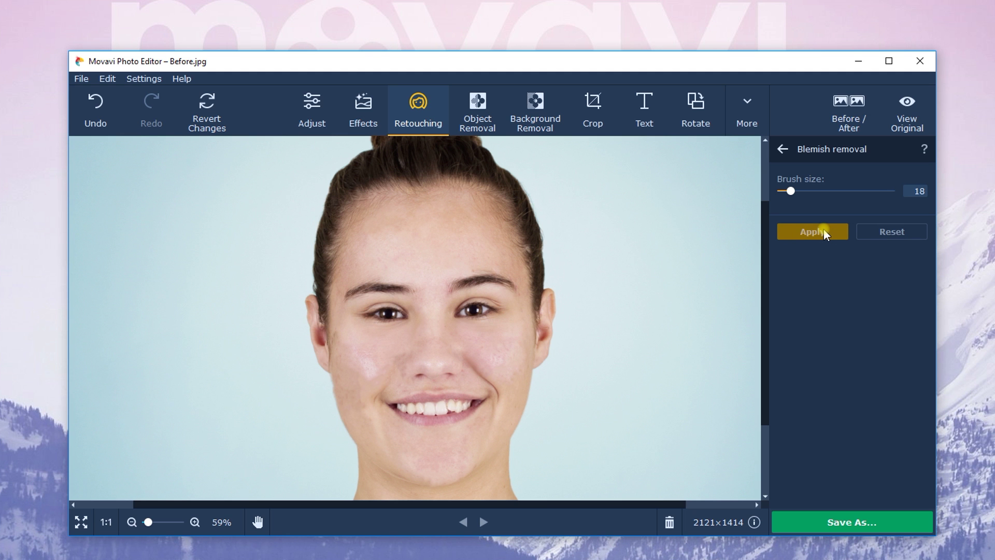
{"action": "left_click", "coordinate": [785, 146]}
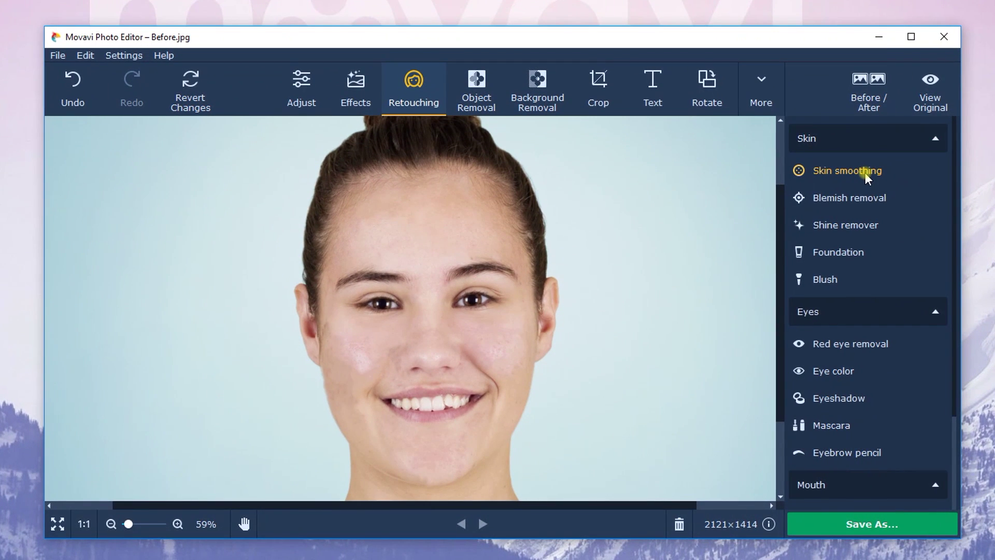
Brush skin smoothing from forehead to nose with a size-40 brush and apply it.
{"action": "left_click", "coordinate": [865, 173]}
{"action": "left_click_drag", "start_coordinate": [850, 203], "coordinate": [840, 209]}
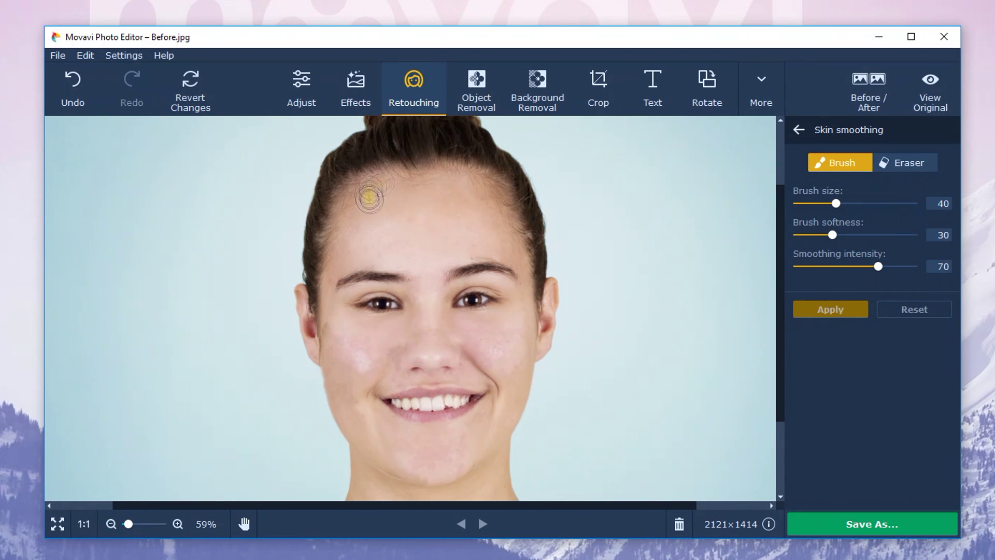
{"action": "mouse_move", "coordinate": [512, 249]}
{"action": "left_mouse_down"}
{"action": "mouse_move", "coordinate": [429, 320]}
{"action": "mouse_move", "coordinate": [362, 340]}
{"action": "mouse_move", "coordinate": [344, 394]}
{"action": "mouse_move", "coordinate": [407, 338]}
{"action": "mouse_move", "coordinate": [488, 337]}
{"action": "left_mouse_up"}
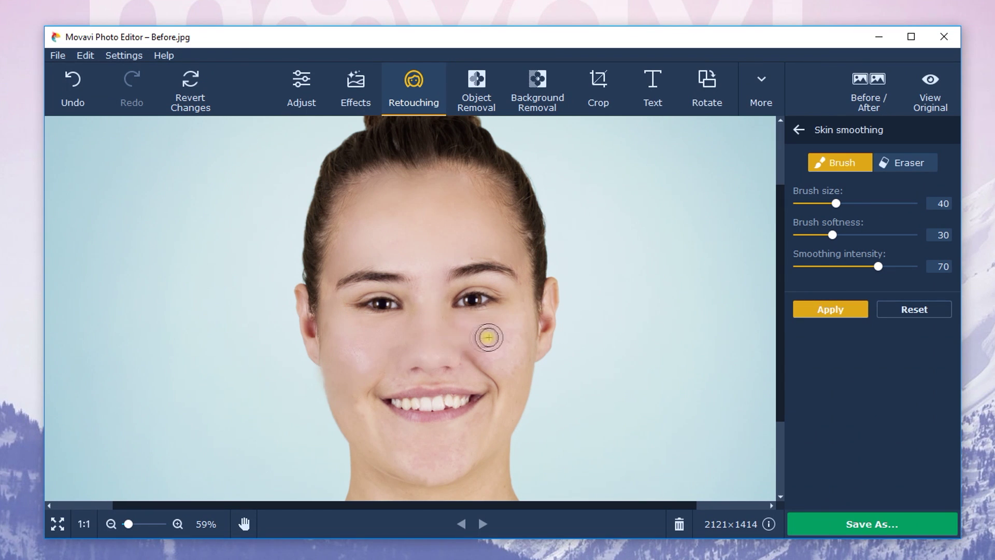
{"action": "left_click", "coordinate": [831, 310]}
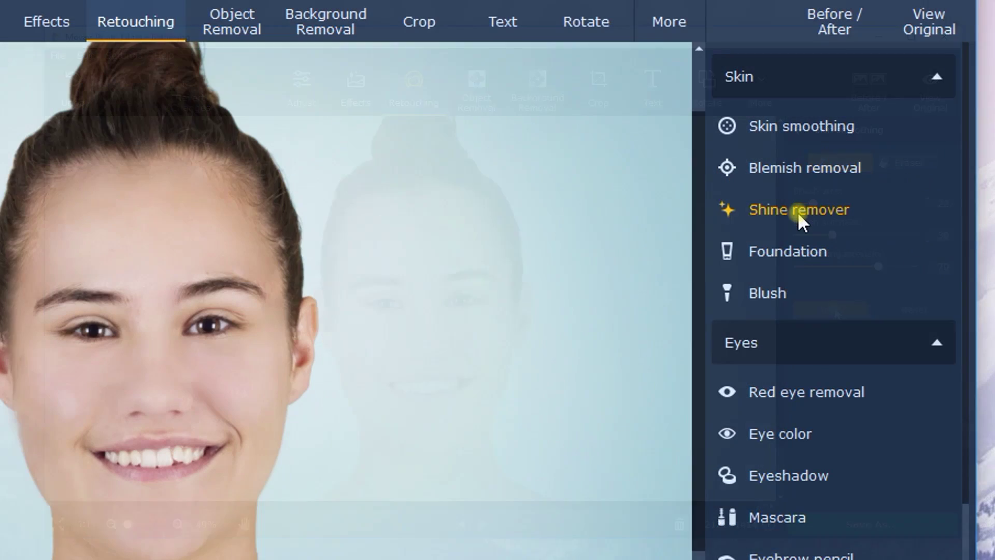
Brush foundation in the fourth skin-tone shade across the forehead and down the cheek.
{"action": "left_click", "coordinate": [796, 252]}
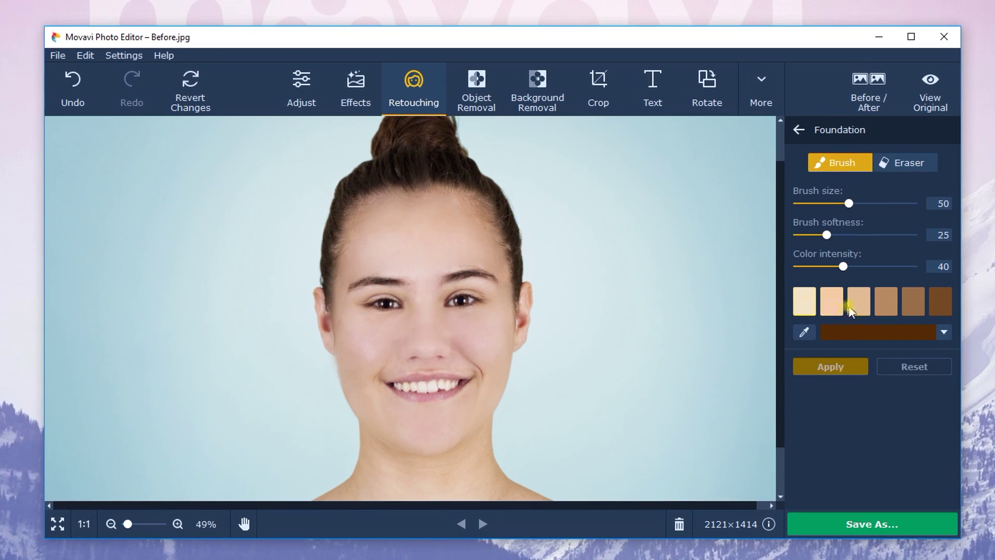
{"action": "left_click", "coordinate": [881, 313]}
{"action": "scroll", "coordinate": [446, 310], "scroll_direction": "up", "scroll_amount": 3}
{"action": "mouse_move", "coordinate": [347, 177]}
{"action": "left_mouse_down"}
{"action": "mouse_move", "coordinate": [435, 148]}
{"action": "mouse_move", "coordinate": [355, 188]}
{"action": "mouse_move", "coordinate": [332, 167]}
{"action": "mouse_move", "coordinate": [302, 262]}
{"action": "mouse_move", "coordinate": [392, 240]}
{"action": "mouse_move", "coordinate": [322, 253]}
{"action": "mouse_move", "coordinate": [463, 188]}
{"action": "mouse_move", "coordinate": [341, 234]}
{"action": "mouse_move", "coordinate": [508, 235]}
{"action": "mouse_move", "coordinate": [518, 189]}
{"action": "mouse_move", "coordinate": [425, 135]}
{"action": "mouse_move", "coordinate": [360, 134]}
{"action": "mouse_move", "coordinate": [305, 191]}
{"action": "mouse_move", "coordinate": [291, 247]}
{"action": "mouse_move", "coordinate": [356, 328]}
{"action": "left_mouse_up"}
{"action": "left_click_drag", "start_coordinate": [356, 328], "coordinate": [332, 352]}
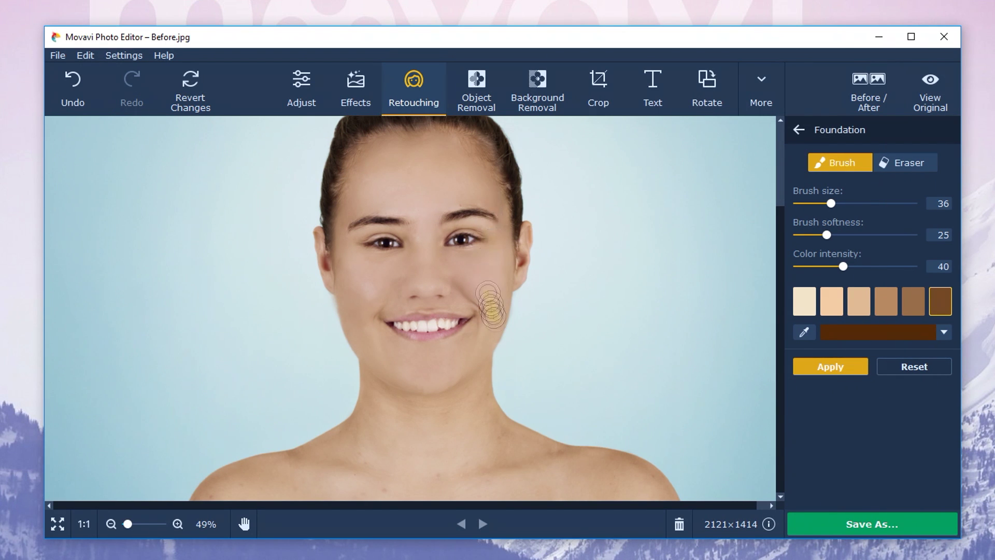
Compare the lighter second and third shades, then apply foundation in the fourth shade.
{"action": "left_click", "coordinate": [895, 307]}
{"action": "left_click", "coordinate": [885, 306]}
{"action": "left_click", "coordinate": [858, 302]}
{"action": "left_click", "coordinate": [831, 299]}
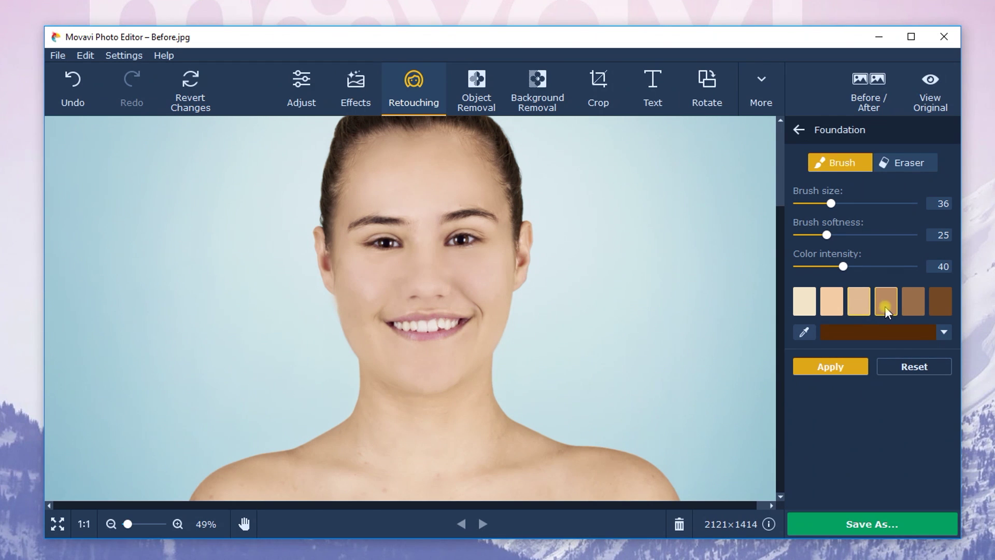
{"action": "left_click", "coordinate": [839, 365]}
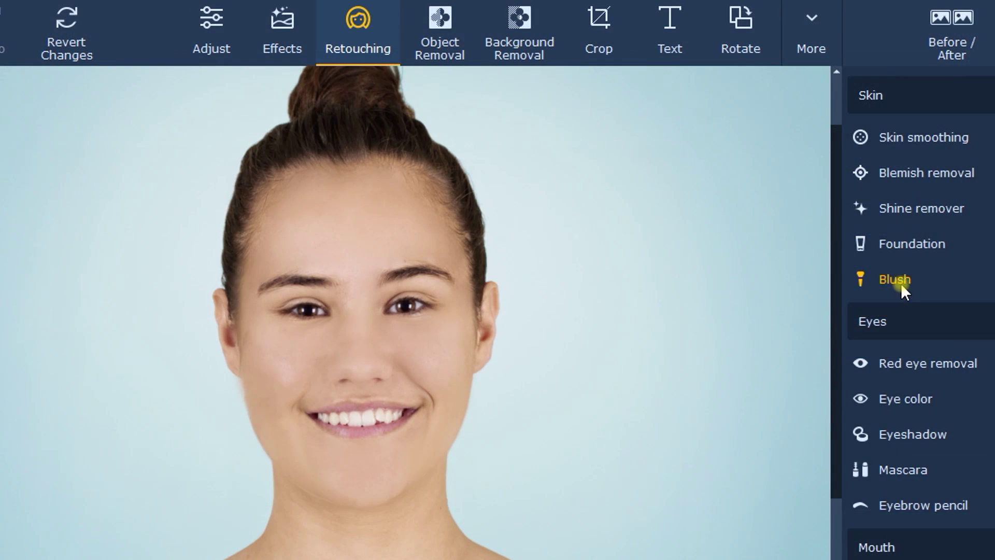
{"action": "left_click", "coordinate": [901, 284]}
Pick a second-row blush shade and brush it onto both cheeks.
{"action": "left_click", "coordinate": [865, 351]}
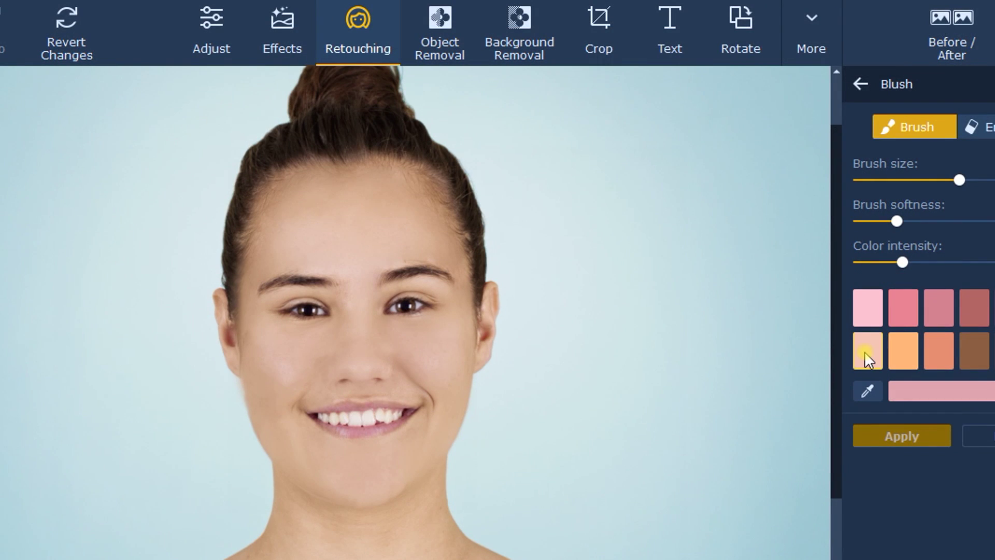
{"action": "left_click_drag", "start_coordinate": [437, 357], "coordinate": [440, 369]}
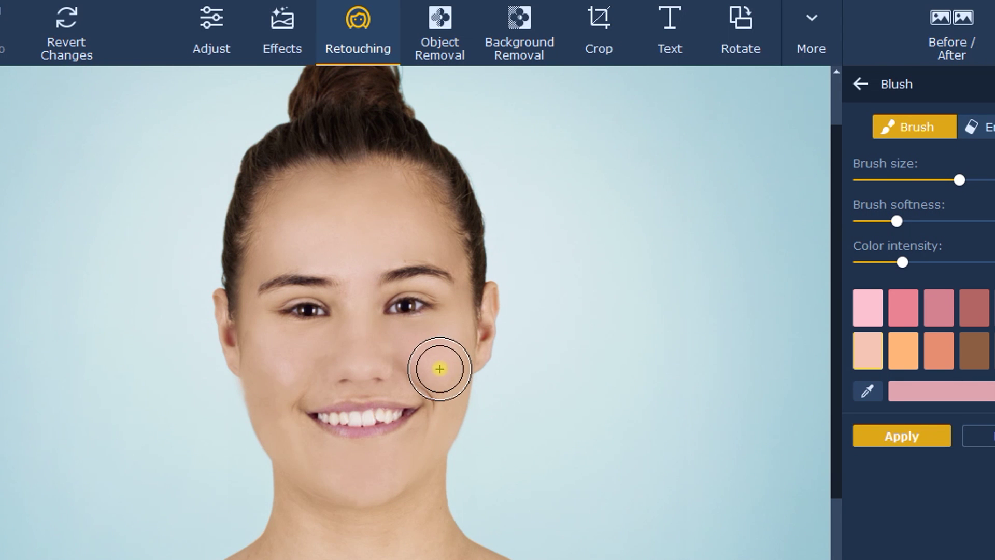
{"action": "mouse_move", "coordinate": [299, 378]}
{"action": "left_mouse_down"}
{"action": "mouse_move", "coordinate": [275, 381]}
{"action": "mouse_move", "coordinate": [260, 343]}
{"action": "mouse_move", "coordinate": [282, 359]}
{"action": "mouse_move", "coordinate": [276, 436]}
{"action": "mouse_move", "coordinate": [267, 417]}
{"action": "mouse_move", "coordinate": [284, 380]}
{"action": "left_mouse_up"}
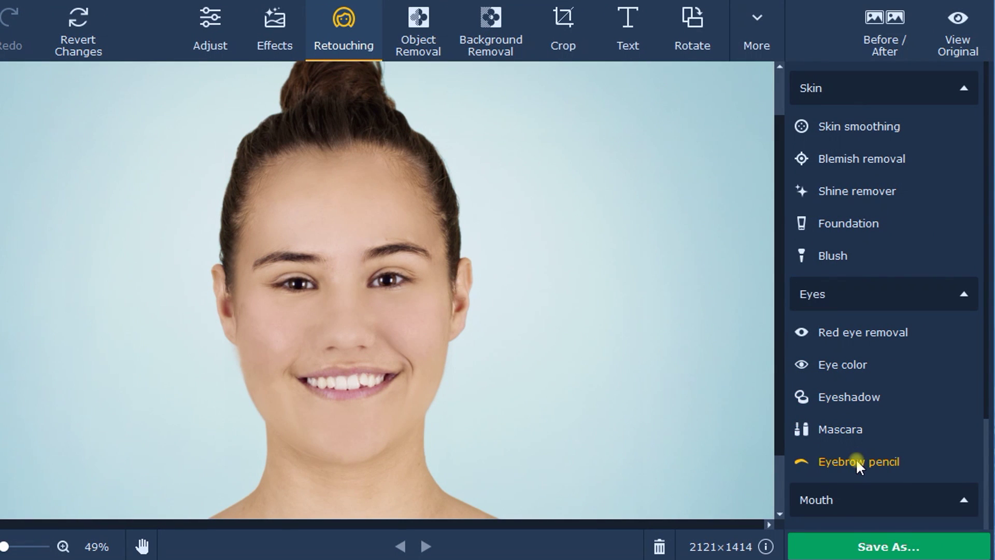
Paint both irises green with the Eye color tool.
{"action": "left_click", "coordinate": [864, 364]}
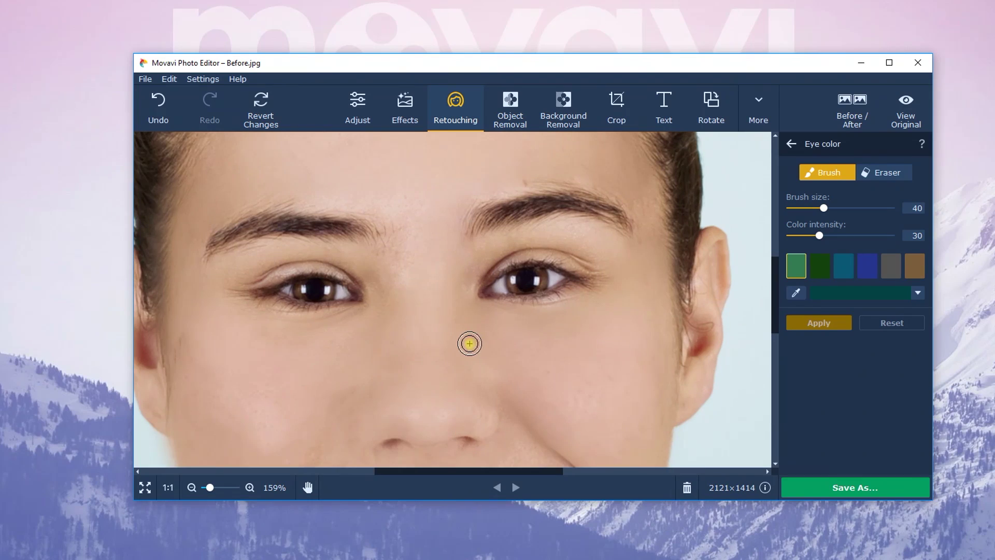
{"action": "left_click_drag", "start_coordinate": [514, 280], "coordinate": [541, 284]}
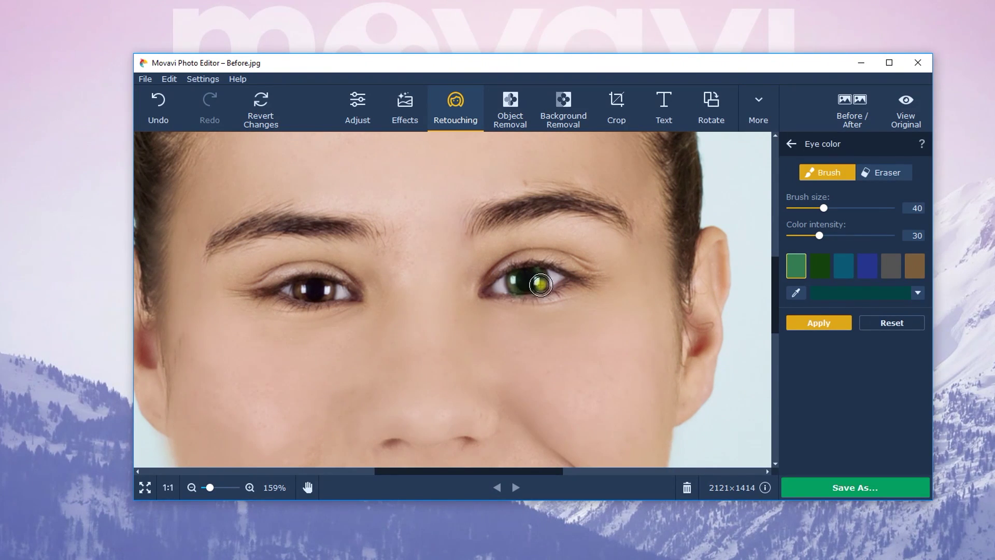
{"action": "left_click_drag", "start_coordinate": [306, 289], "coordinate": [324, 284]}
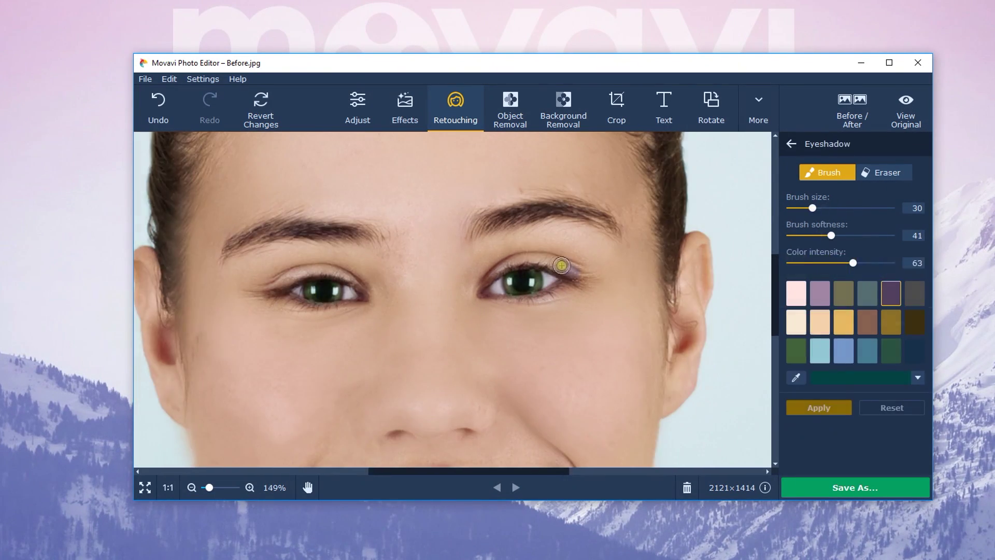
Add purple eyeshadow to both upper lids and darken both upper lash lines with mascara.
{"action": "mouse_move", "coordinate": [561, 265]}
{"action": "left_mouse_down"}
{"action": "mouse_move", "coordinate": [510, 264]}
{"action": "mouse_move", "coordinate": [484, 283]}
{"action": "mouse_move", "coordinate": [533, 256]}
{"action": "mouse_move", "coordinate": [571, 273]}
{"action": "left_mouse_up"}
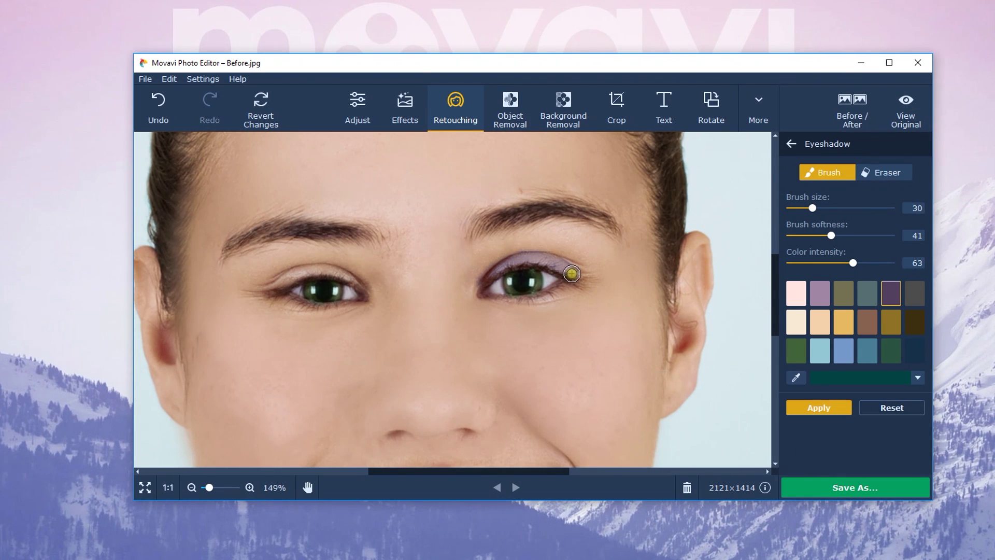
{"action": "mouse_move", "coordinate": [262, 282]}
{"action": "left_mouse_down"}
{"action": "mouse_move", "coordinate": [312, 272]}
{"action": "mouse_move", "coordinate": [357, 282]}
{"action": "mouse_move", "coordinate": [266, 287]}
{"action": "mouse_move", "coordinate": [332, 269]}
{"action": "left_mouse_up"}
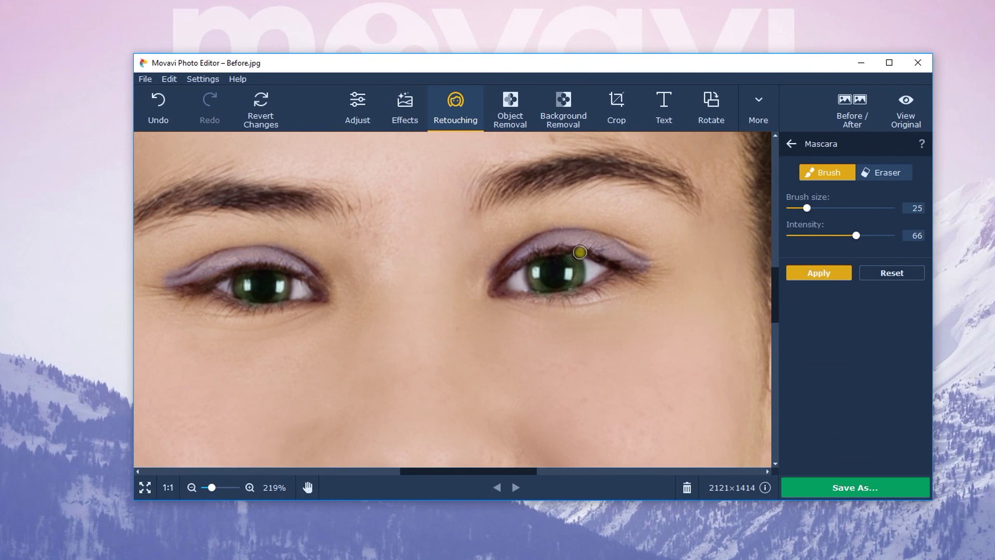
{"action": "mouse_move", "coordinate": [575, 251]}
{"action": "left_mouse_down"}
{"action": "mouse_move", "coordinate": [515, 266]}
{"action": "mouse_move", "coordinate": [613, 274]}
{"action": "mouse_move", "coordinate": [596, 282]}
{"action": "left_mouse_up"}
{"action": "mouse_move", "coordinate": [199, 285]}
{"action": "left_mouse_down"}
{"action": "mouse_move", "coordinate": [232, 268]}
{"action": "mouse_move", "coordinate": [289, 267]}
{"action": "mouse_move", "coordinate": [306, 277]}
{"action": "mouse_move", "coordinate": [211, 286]}
{"action": "mouse_move", "coordinate": [217, 300]}
{"action": "mouse_move", "coordinate": [242, 308]}
{"action": "left_mouse_up"}
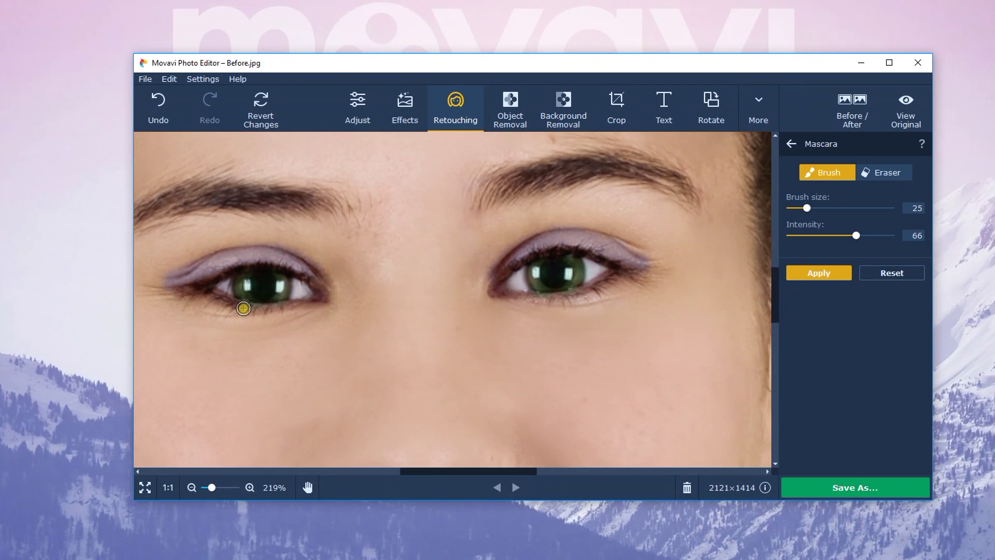
{"action": "scroll", "coordinate": [589, 371], "scroll_direction": "down", "scroll_amount": 5}
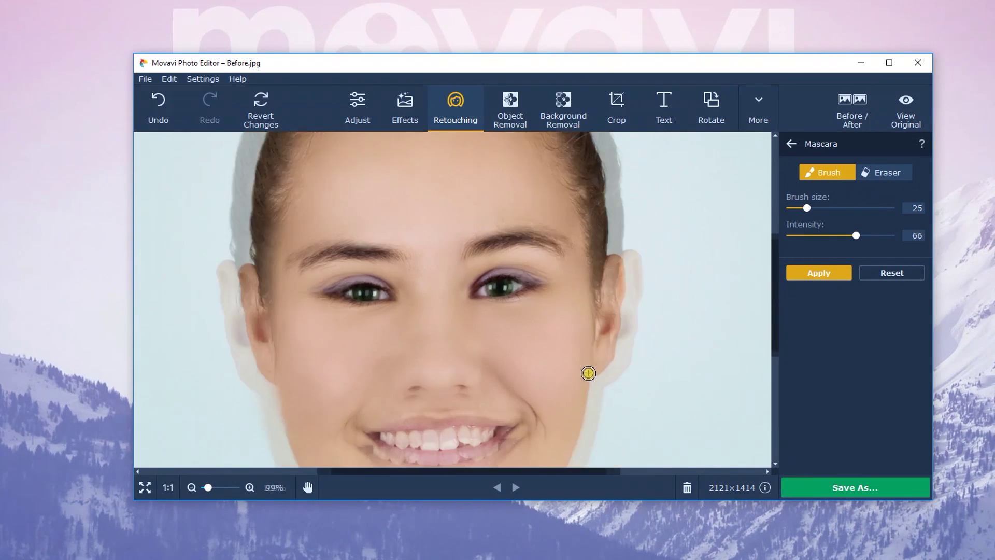
{"action": "left_click", "coordinate": [828, 277]}
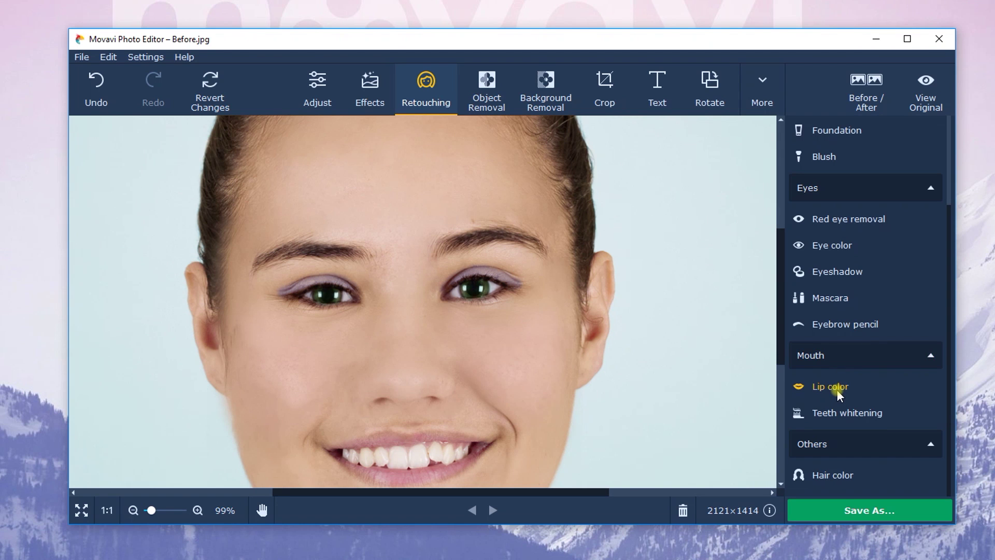
Paint the second pink lip shade over the corners and lower lip.
{"action": "left_click", "coordinate": [838, 389]}
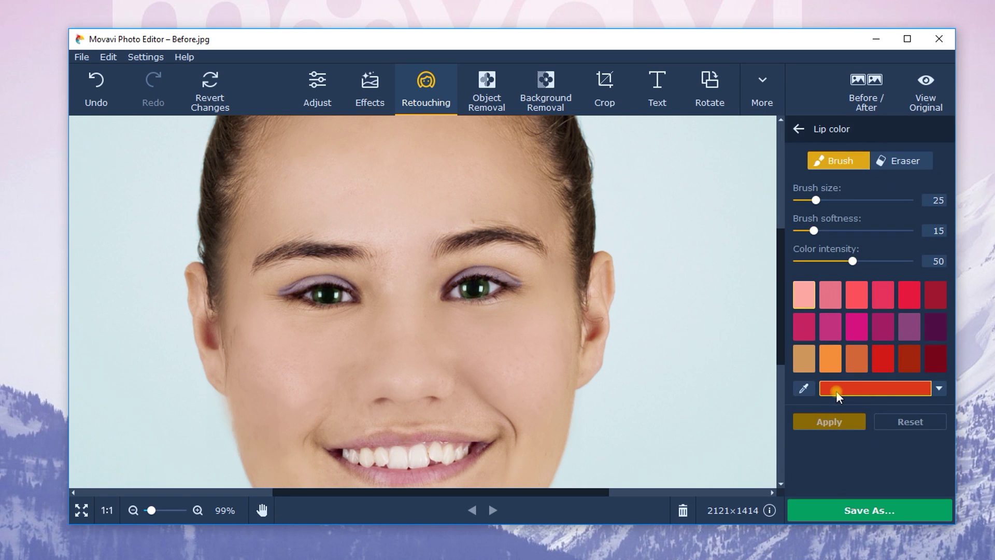
{"action": "scroll", "coordinate": [575, 371], "scroll_direction": "up", "scroll_amount": 5}
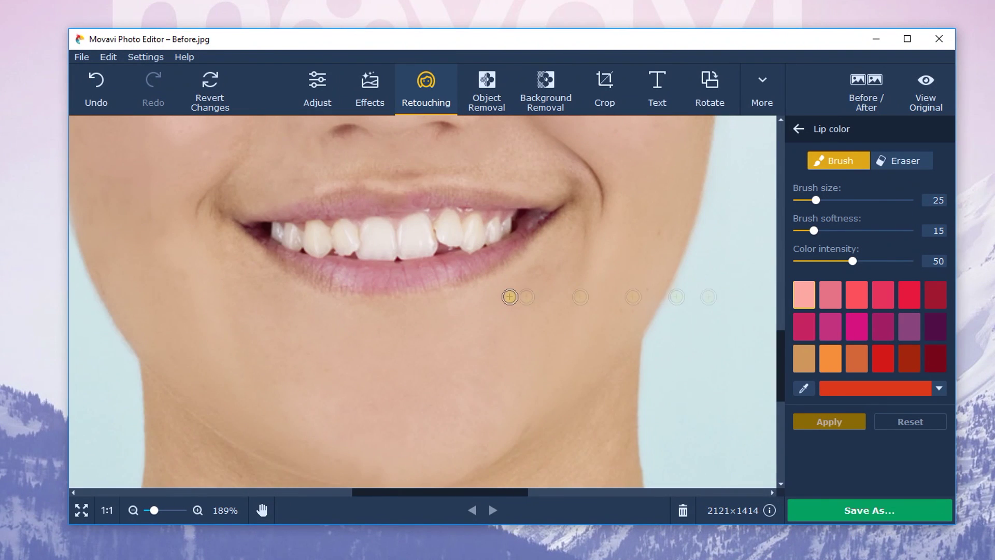
{"action": "left_click_drag", "start_coordinate": [780, 392], "coordinate": [783, 328]}
{"action": "left_click", "coordinate": [831, 294]}
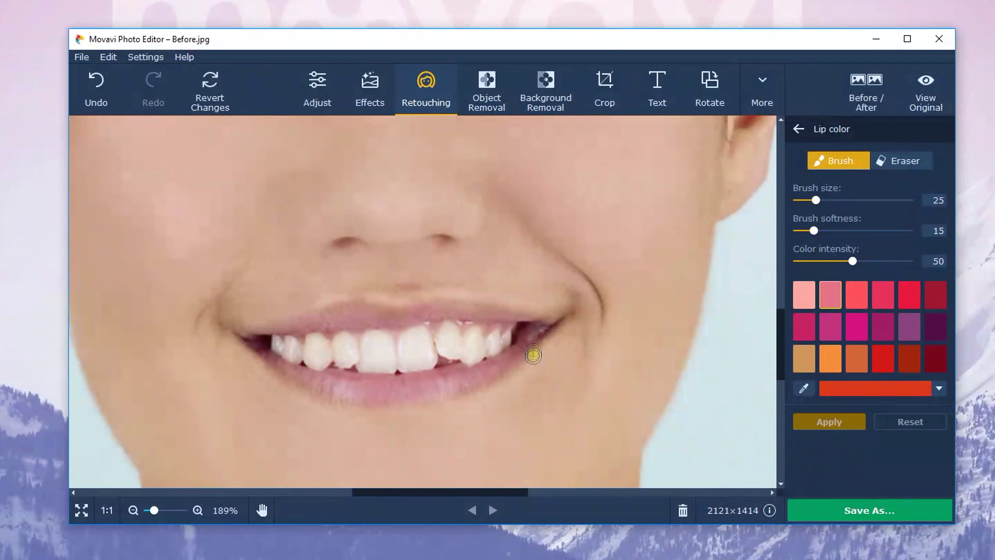
{"action": "mouse_move", "coordinate": [533, 333]}
{"action": "left_mouse_down"}
{"action": "mouse_move", "coordinate": [455, 387]}
{"action": "mouse_move", "coordinate": [401, 396]}
{"action": "mouse_move", "coordinate": [295, 380]}
{"action": "mouse_move", "coordinate": [370, 392]}
{"action": "mouse_move", "coordinate": [488, 367]}
{"action": "mouse_move", "coordinate": [321, 379]}
{"action": "mouse_move", "coordinate": [411, 378]}
{"action": "left_mouse_up"}
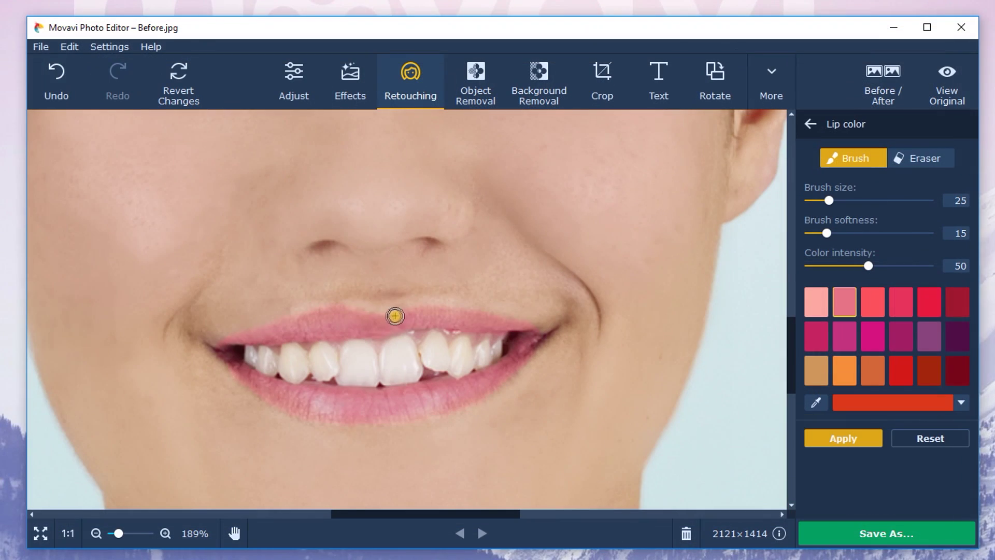
{"action": "mouse_move", "coordinate": [412, 305]}
{"action": "left_mouse_down"}
{"action": "mouse_move", "coordinate": [446, 302]}
{"action": "mouse_move", "coordinate": [476, 320]}
{"action": "mouse_move", "coordinate": [442, 314]}
{"action": "mouse_move", "coordinate": [497, 322]}
{"action": "left_mouse_up"}
{"action": "mouse_move", "coordinate": [424, 407]}
{"action": "left_mouse_down"}
{"action": "mouse_move", "coordinate": [317, 410]}
{"action": "mouse_move", "coordinate": [298, 395]}
{"action": "mouse_move", "coordinate": [449, 397]}
{"action": "left_mouse_up"}
{"action": "scroll", "coordinate": [518, 387], "scroll_direction": "down", "scroll_amount": 5}
Change the lip colour to the dark red shade and erase stray colour around the mouth.
{"action": "left_click", "coordinate": [873, 302]}
{"action": "left_click", "coordinate": [898, 301]}
{"action": "left_click", "coordinate": [926, 304]}
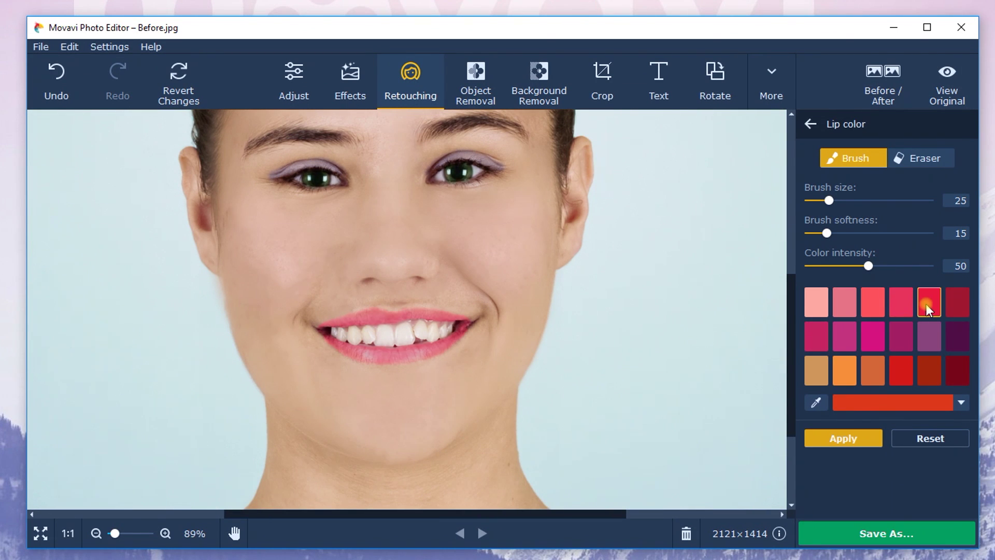
{"action": "left_click", "coordinate": [959, 303]}
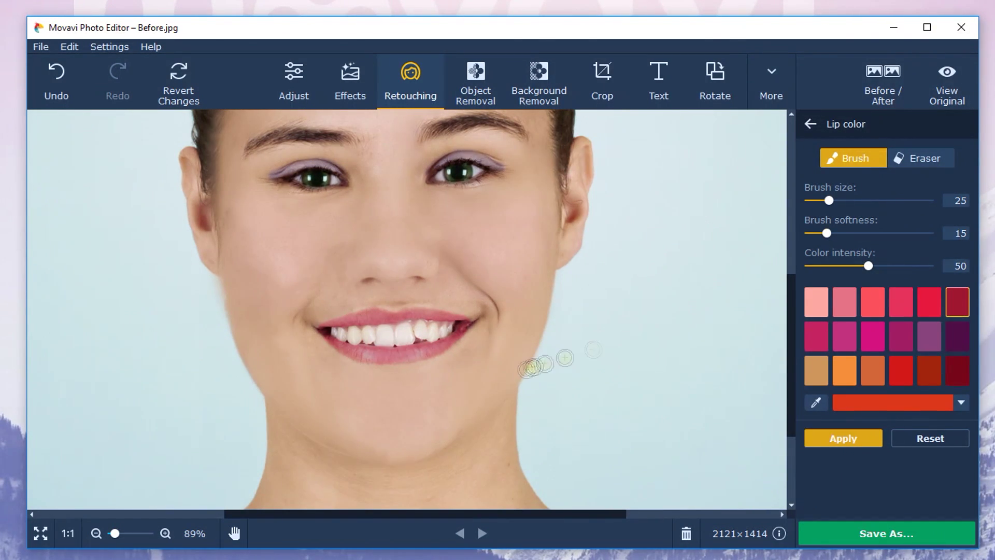
{"action": "scroll", "coordinate": [438, 382], "scroll_direction": "up", "scroll_amount": 5}
{"action": "left_click", "coordinate": [916, 158]}
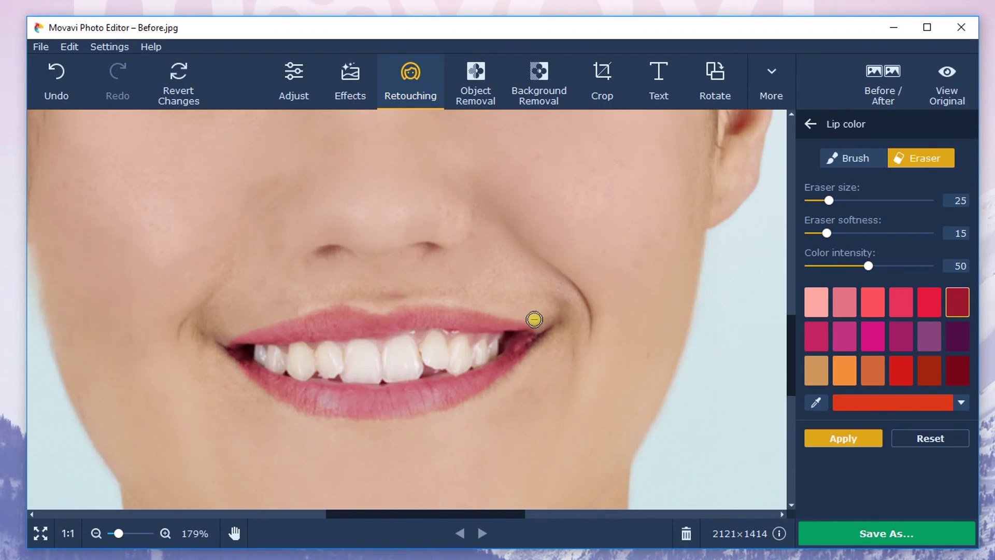
{"action": "scroll", "coordinate": [514, 428], "scroll_direction": "down", "scroll_amount": 5}
{"action": "scroll", "coordinate": [515, 429], "scroll_direction": "down", "scroll_amount": 2}
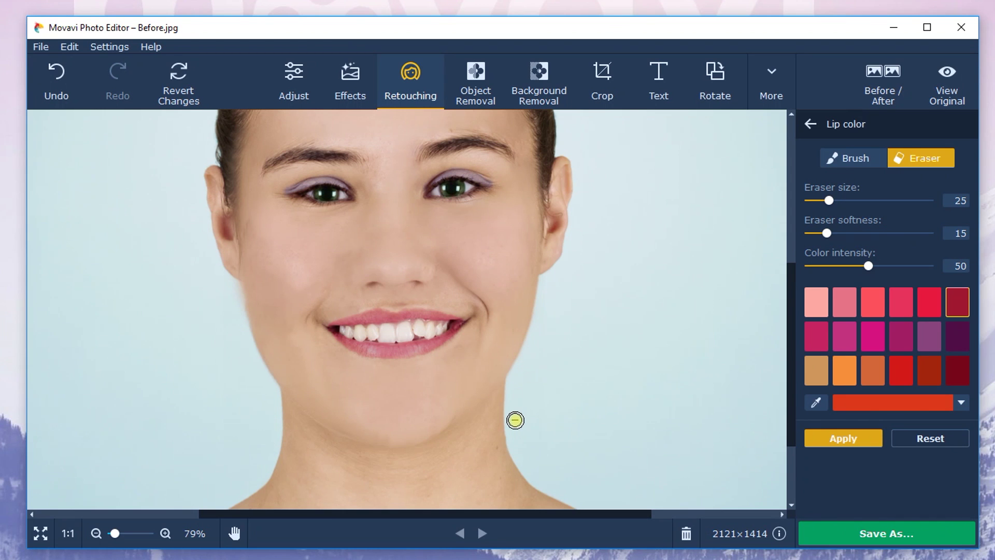
Apply the lip colour, then whiten the front teeth and lower the whitening intensity to 43.
{"action": "left_click", "coordinate": [855, 440]}
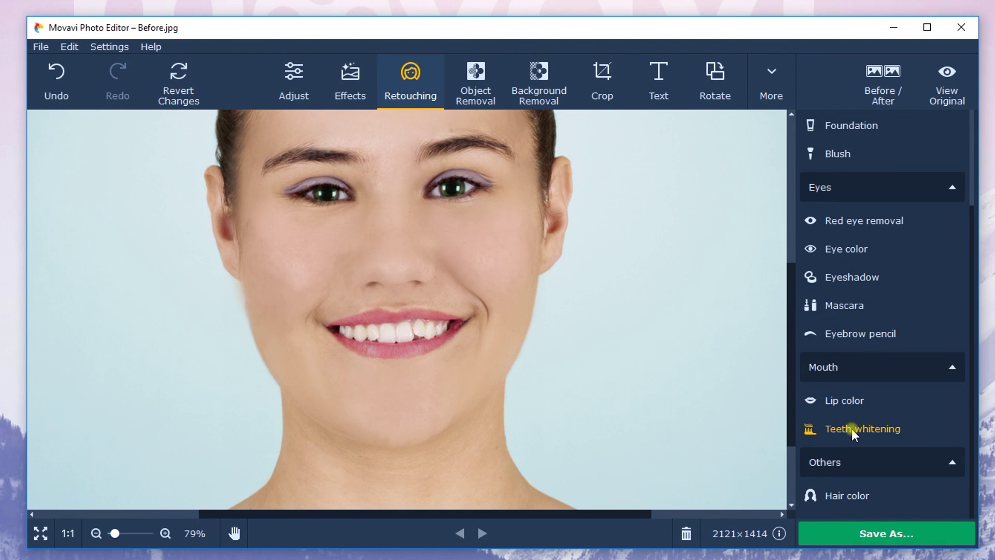
{"action": "left_click", "coordinate": [851, 430]}
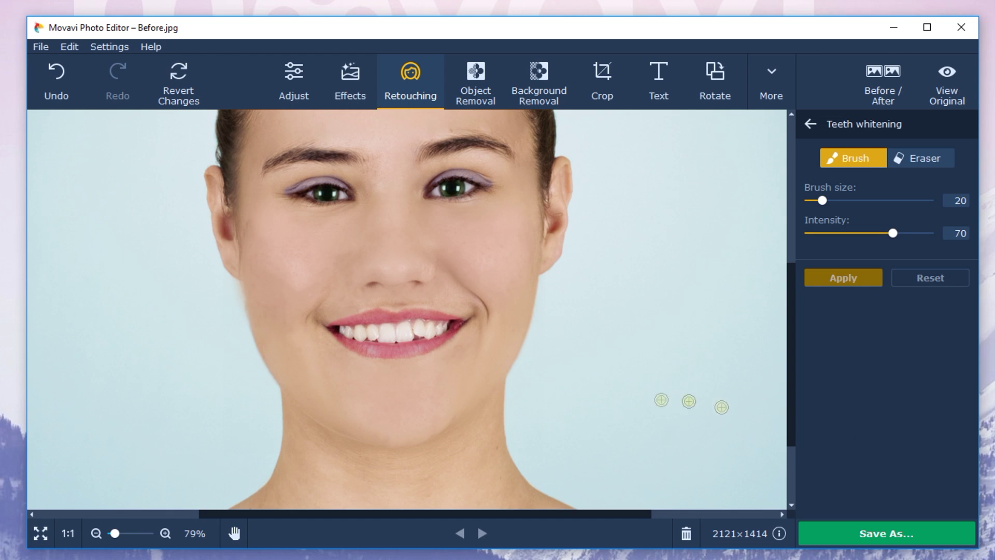
{"action": "scroll", "coordinate": [401, 400], "scroll_direction": "up", "scroll_amount": 4}
{"action": "scroll", "coordinate": [402, 401], "scroll_direction": "up", "scroll_amount": 1}
{"action": "mouse_move", "coordinate": [394, 349]}
{"action": "left_mouse_down"}
{"action": "mouse_move", "coordinate": [411, 376]}
{"action": "mouse_move", "coordinate": [403, 357]}
{"action": "mouse_move", "coordinate": [418, 362]}
{"action": "mouse_move", "coordinate": [393, 376]}
{"action": "mouse_move", "coordinate": [396, 366]}
{"action": "mouse_move", "coordinate": [407, 375]}
{"action": "mouse_move", "coordinate": [344, 370]}
{"action": "mouse_move", "coordinate": [368, 347]}
{"action": "mouse_move", "coordinate": [370, 383]}
{"action": "mouse_move", "coordinate": [327, 371]}
{"action": "mouse_move", "coordinate": [331, 348]}
{"action": "mouse_move", "coordinate": [325, 372]}
{"action": "mouse_move", "coordinate": [291, 363]}
{"action": "mouse_move", "coordinate": [302, 365]}
{"action": "mouse_move", "coordinate": [299, 355]}
{"action": "mouse_move", "coordinate": [287, 367]}
{"action": "mouse_move", "coordinate": [271, 355]}
{"action": "mouse_move", "coordinate": [280, 369]}
{"action": "mouse_move", "coordinate": [260, 353]}
{"action": "left_mouse_up"}
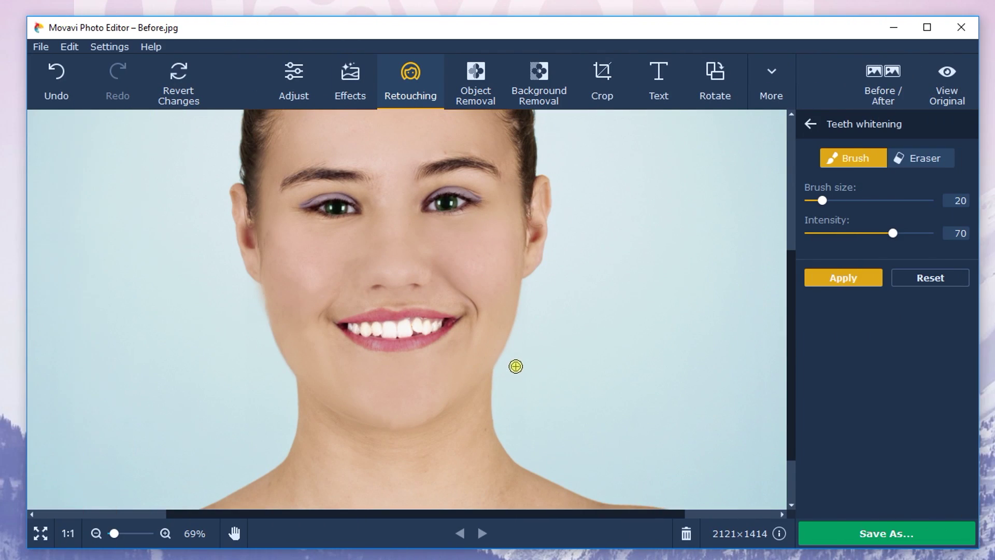
{"action": "left_click_drag", "start_coordinate": [893, 233], "coordinate": [861, 242]}
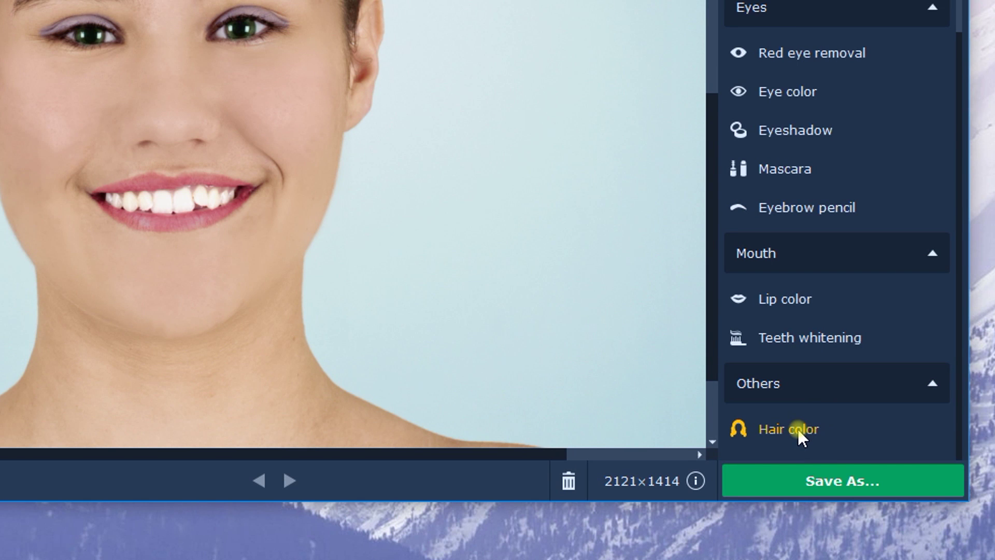
Recolour the hair by trying light brown and black shades and sampling a colour with the eyedropper.
{"action": "left_click", "coordinate": [796, 428]}
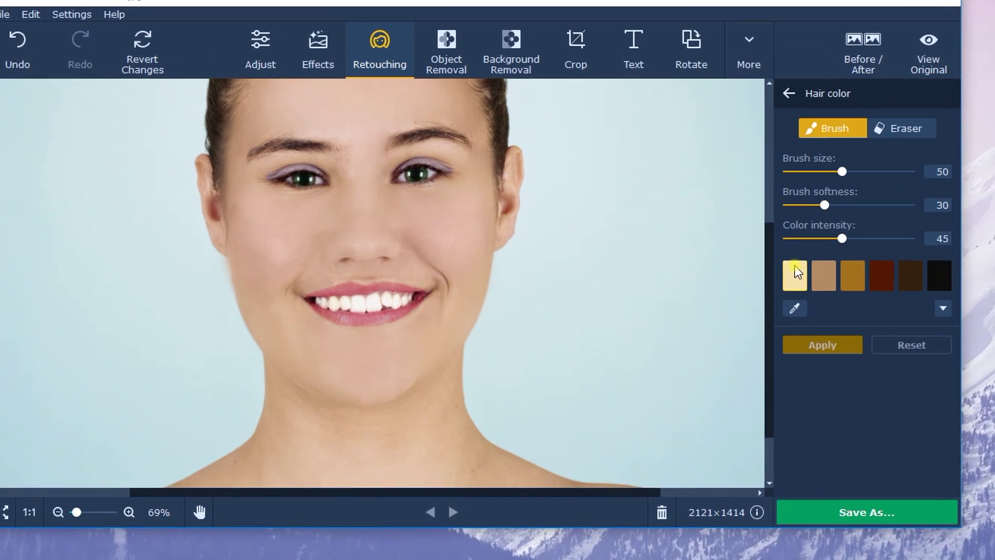
{"action": "left_click", "coordinate": [826, 273]}
{"action": "left_click", "coordinate": [938, 296]}
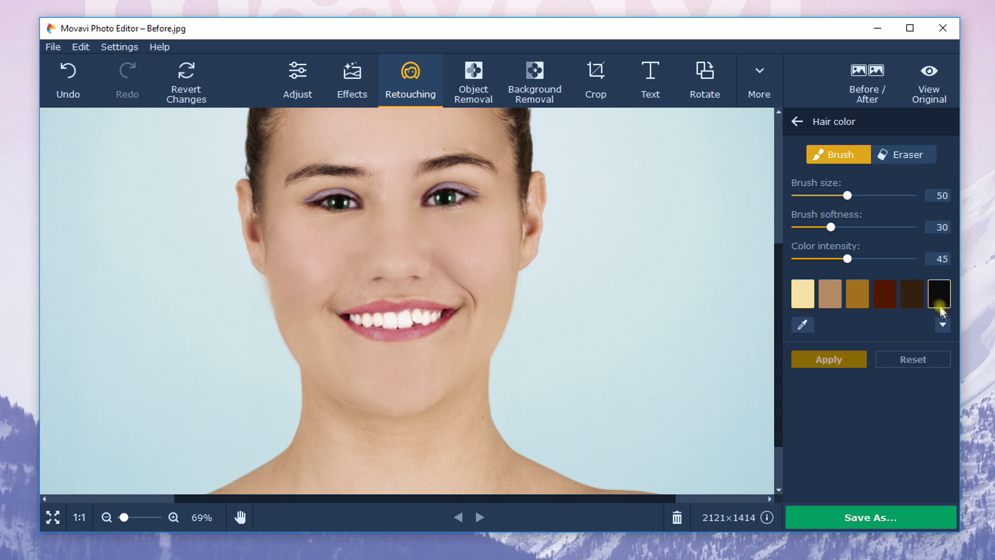
{"action": "left_click", "coordinate": [943, 325]}
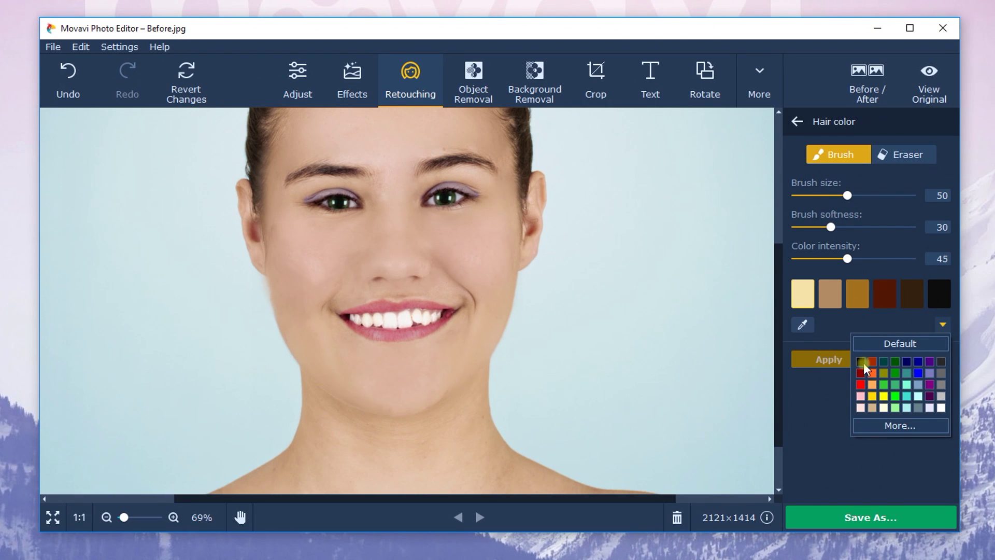
{"action": "left_click", "coordinate": [812, 327]}
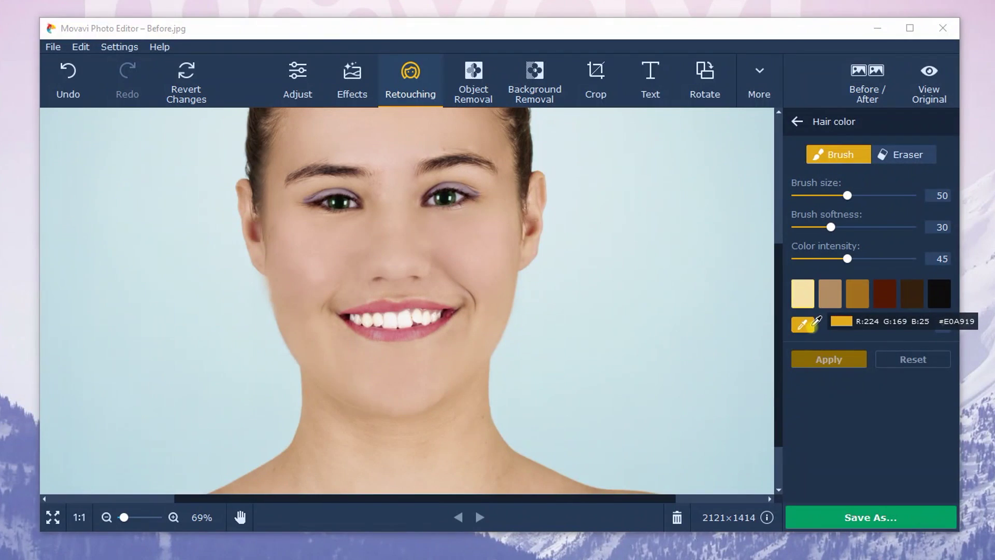
{"action": "left_click", "coordinate": [817, 321]}
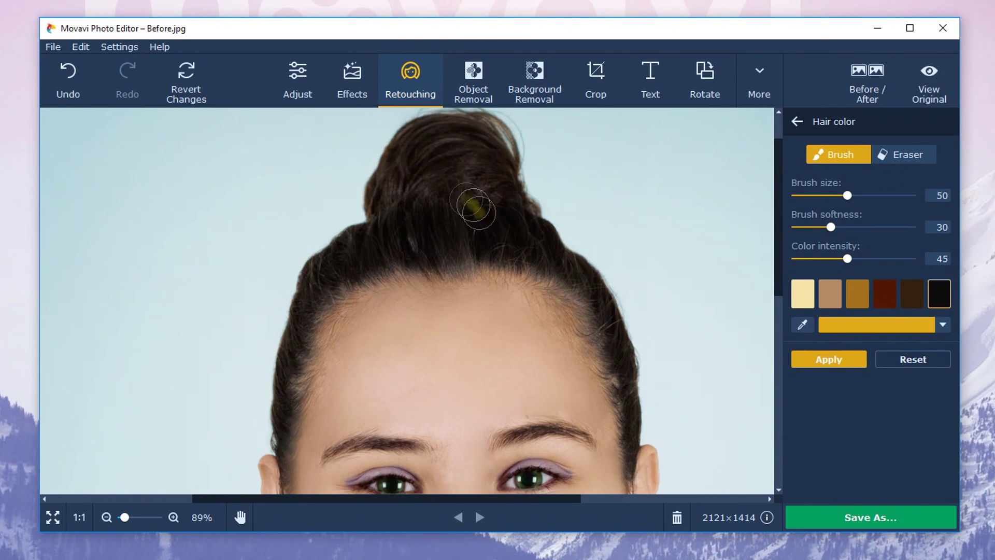
{"action": "scroll", "coordinate": [653, 269], "scroll_direction": "down", "scroll_amount": 4}
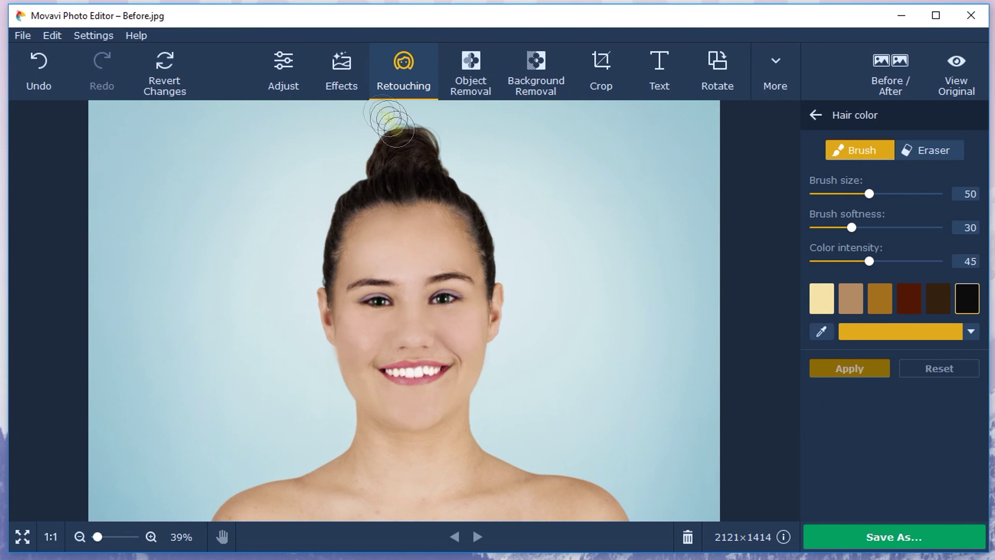
{"action": "left_click", "coordinate": [349, 77]}
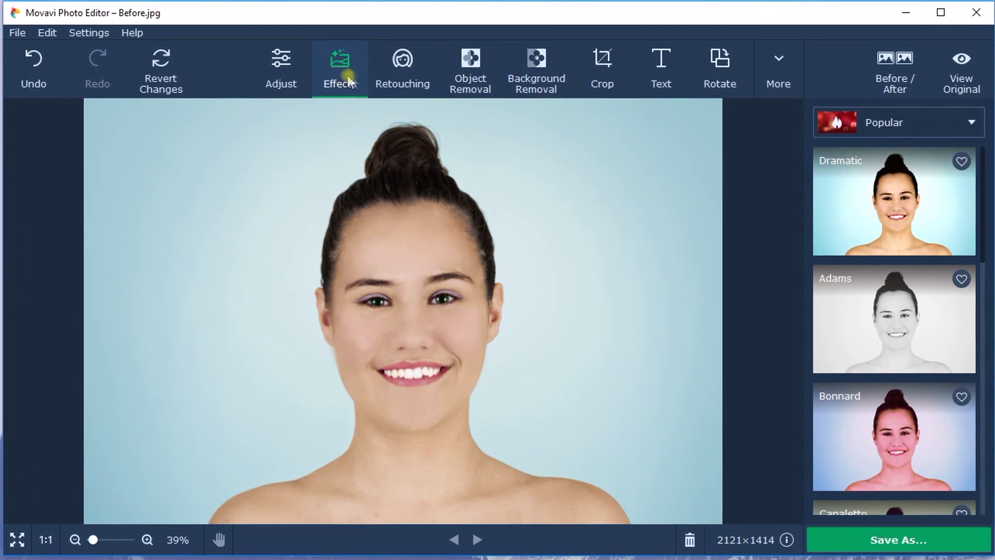
After previewing Nostalgic and Lomo, apply the Hearts texture effect at intensity 20.
{"action": "left_click", "coordinate": [900, 117]}
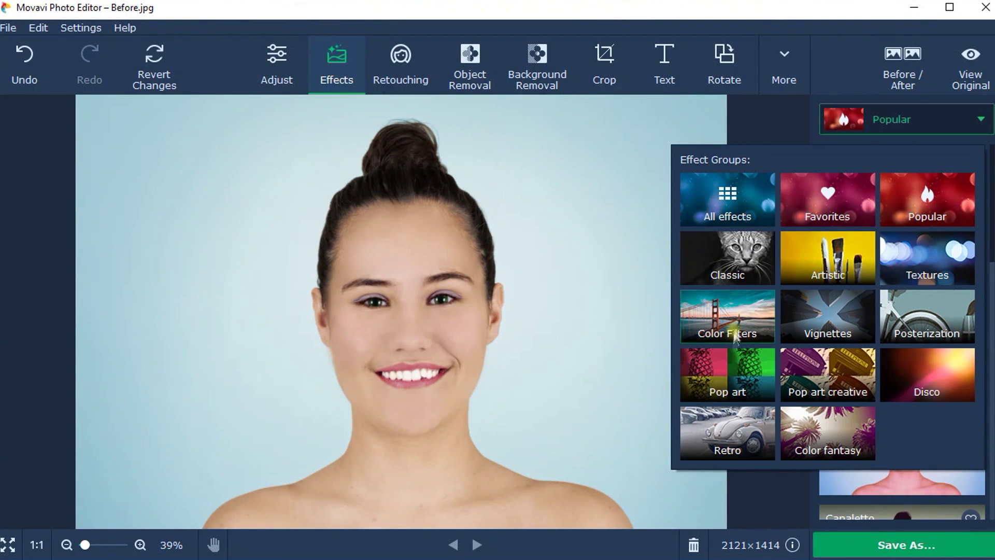
{"action": "left_click", "coordinate": [736, 263]}
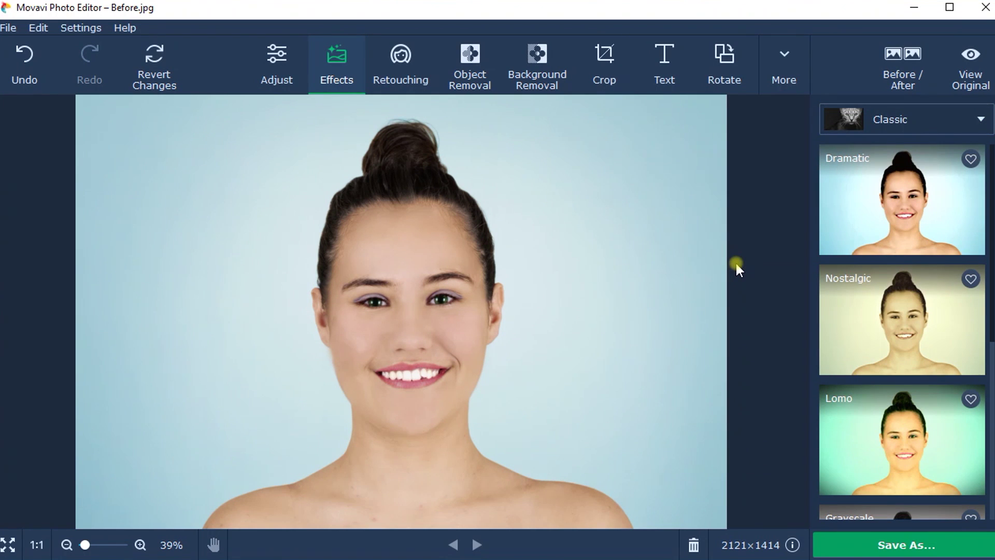
{"action": "left_click", "coordinate": [943, 296]}
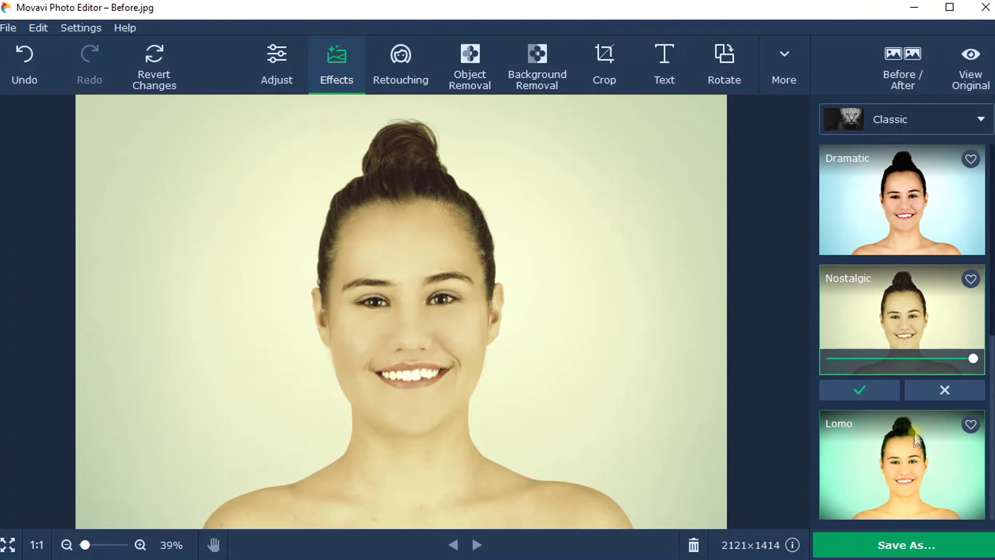
{"action": "left_click", "coordinate": [910, 454]}
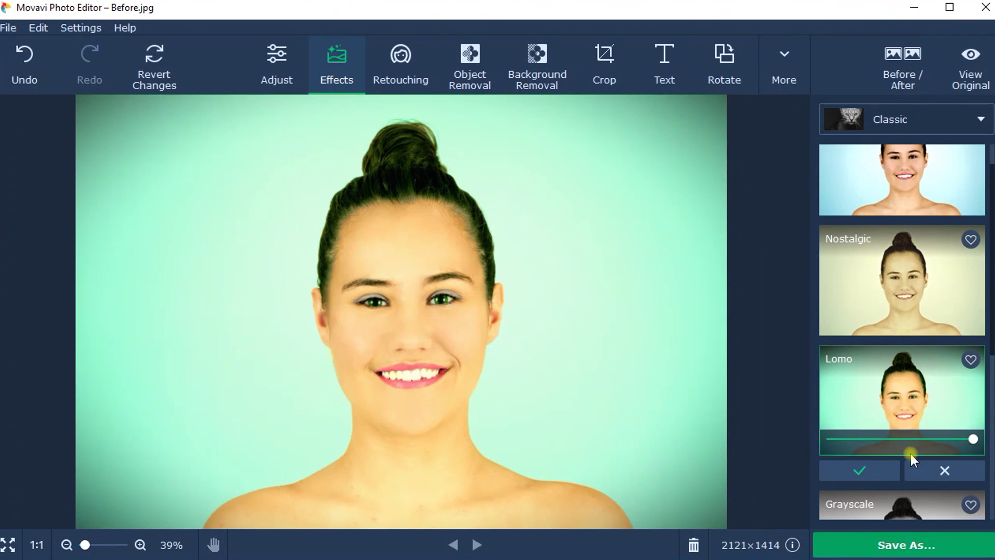
{"action": "scroll", "coordinate": [910, 454], "scroll_direction": "down", "scroll_amount": 10}
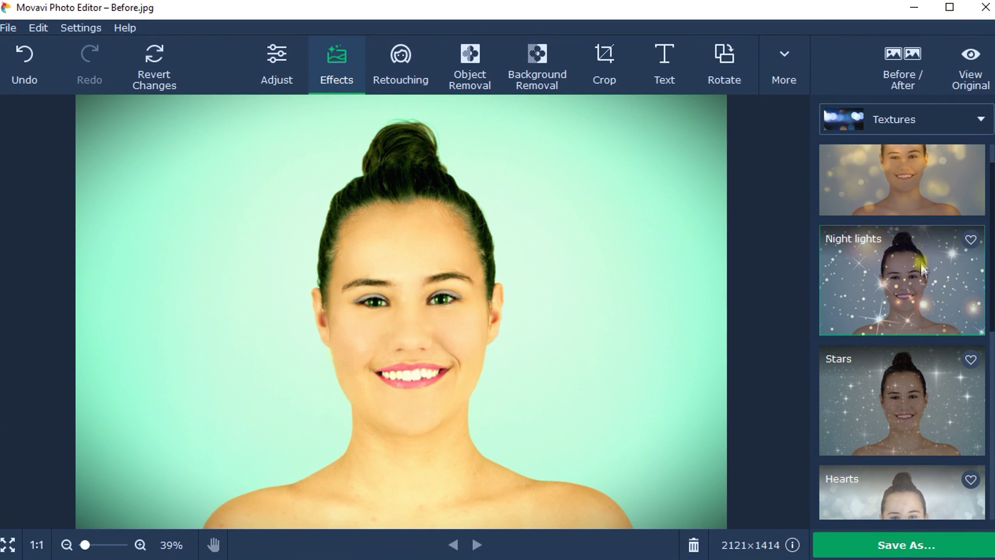
{"action": "scroll", "coordinate": [922, 268], "scroll_direction": "down", "scroll_amount": 3}
{"action": "left_click", "coordinate": [928, 397]}
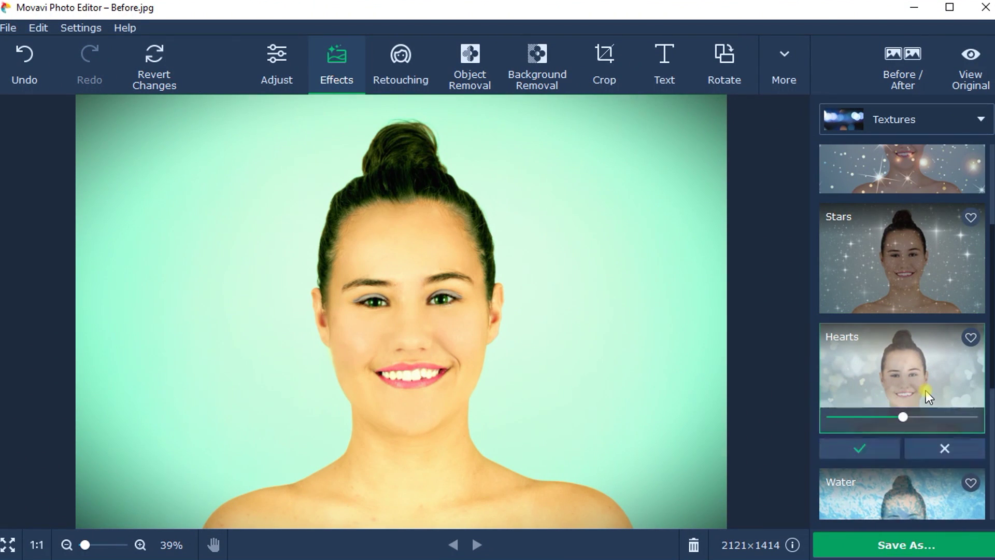
{"action": "left_click_drag", "start_coordinate": [903, 415], "coordinate": [845, 419]}
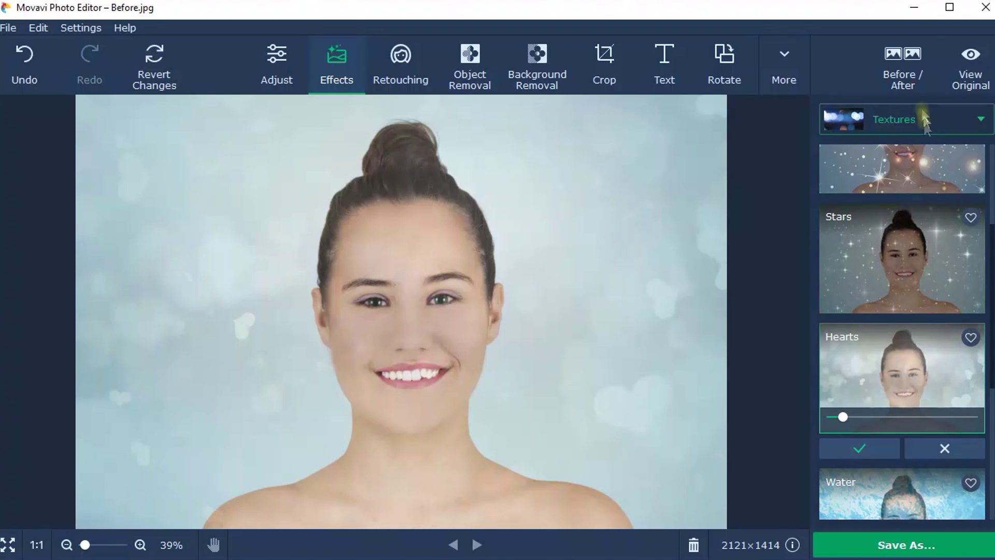
{"action": "left_click", "coordinate": [914, 77]}
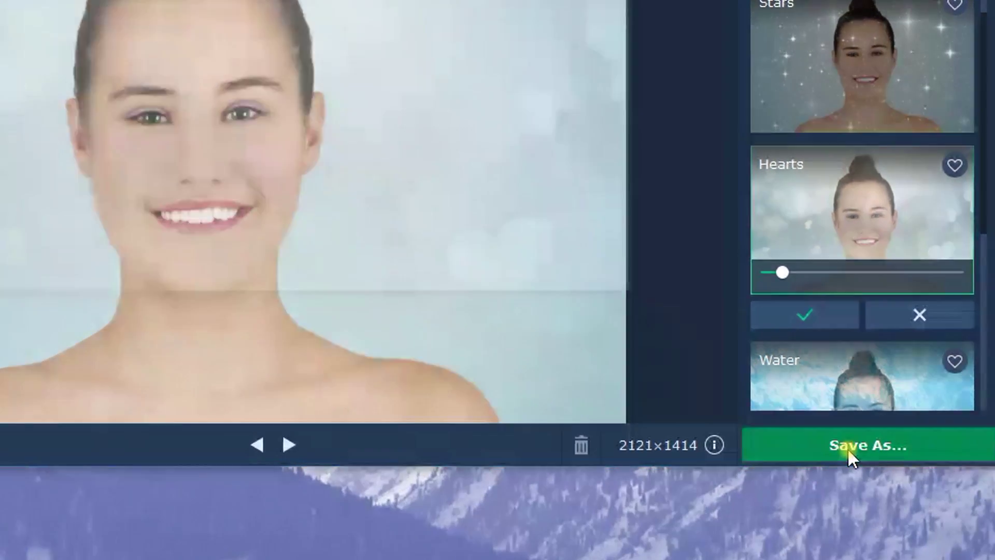
Save the edited portrait as After.jpg in the Pics folder.
{"action": "left_click", "coordinate": [848, 447]}
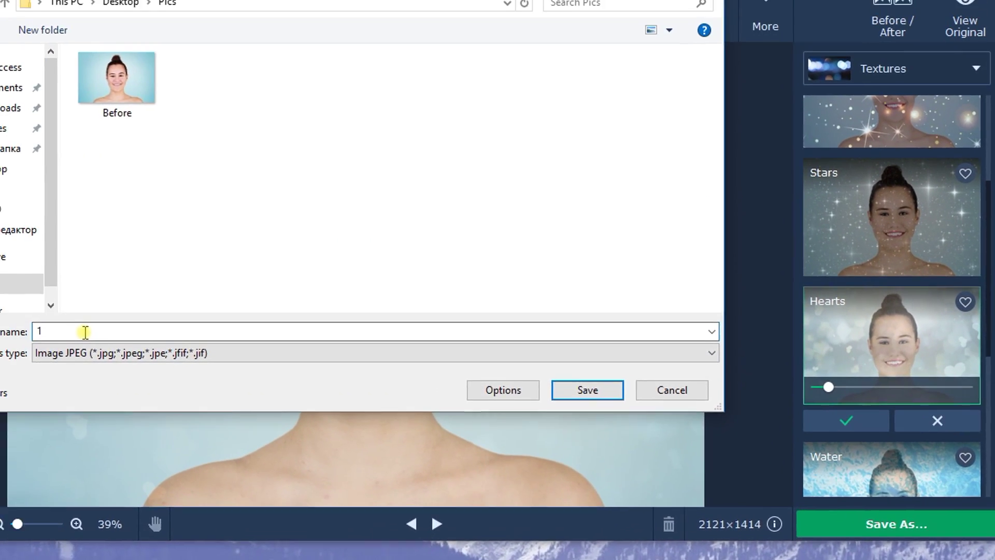
{"action": "key", "text": "BackSpace"}
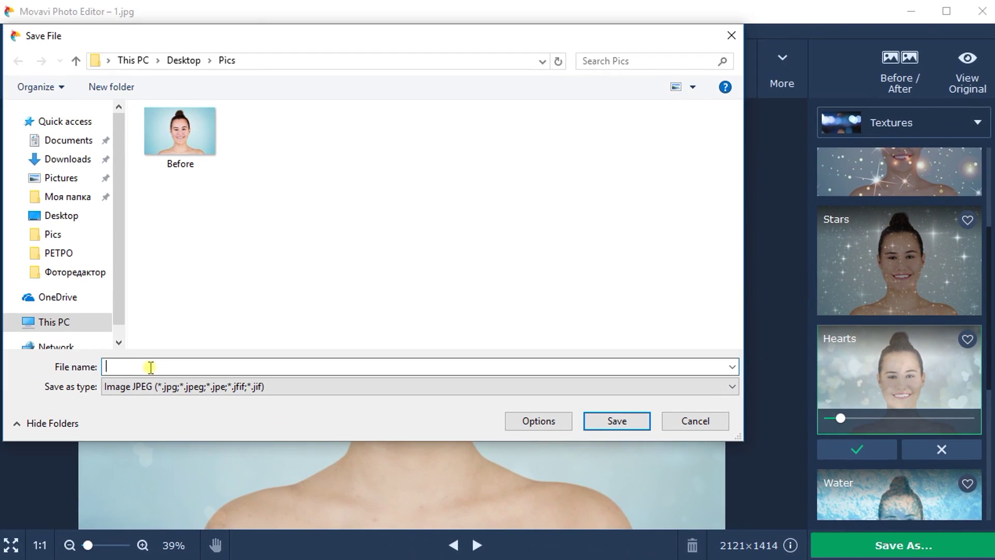
{"action": "type", "text": "After"}
{"action": "left_click", "coordinate": [615, 419]}
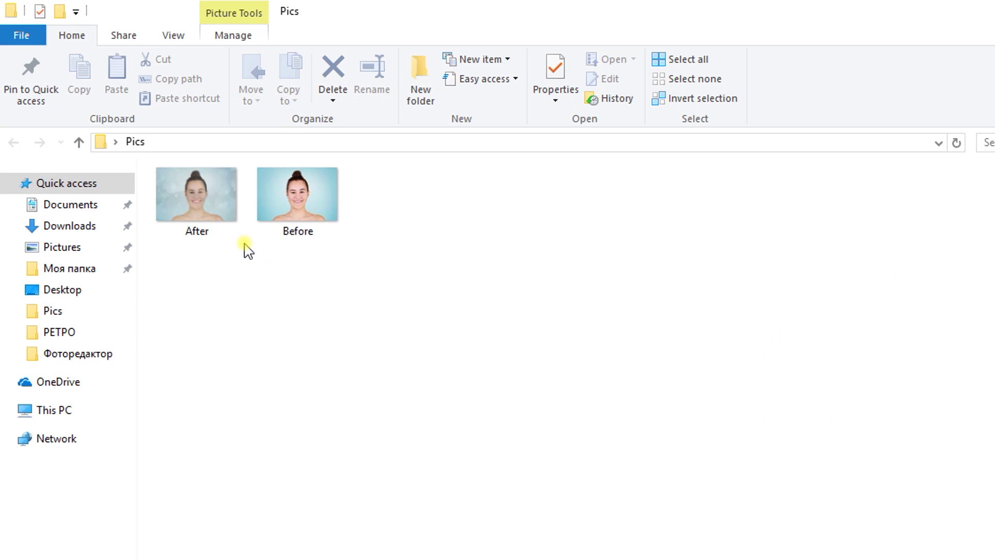